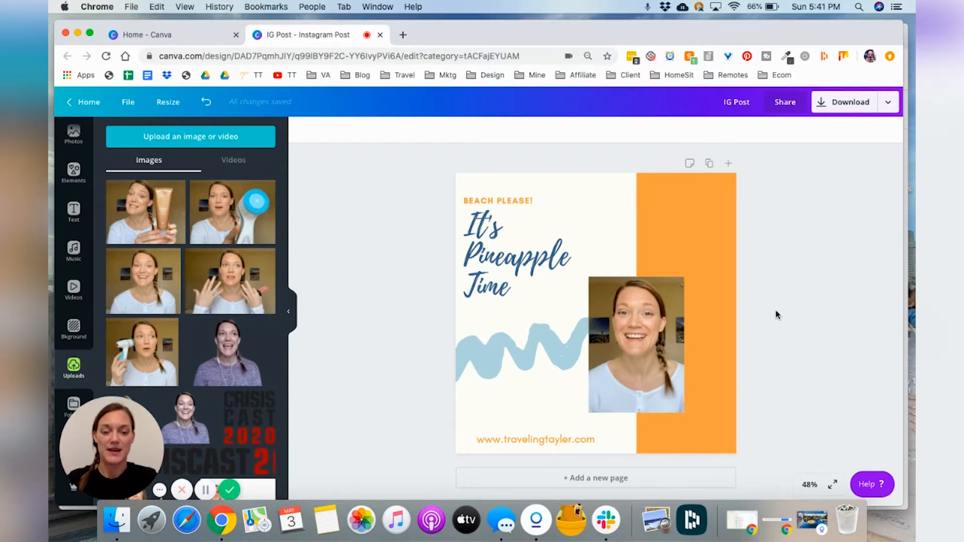
Step: Ungroup the heading text block containing the tagline and the 'It's Pineapple Time' title
left_click(502, 235)
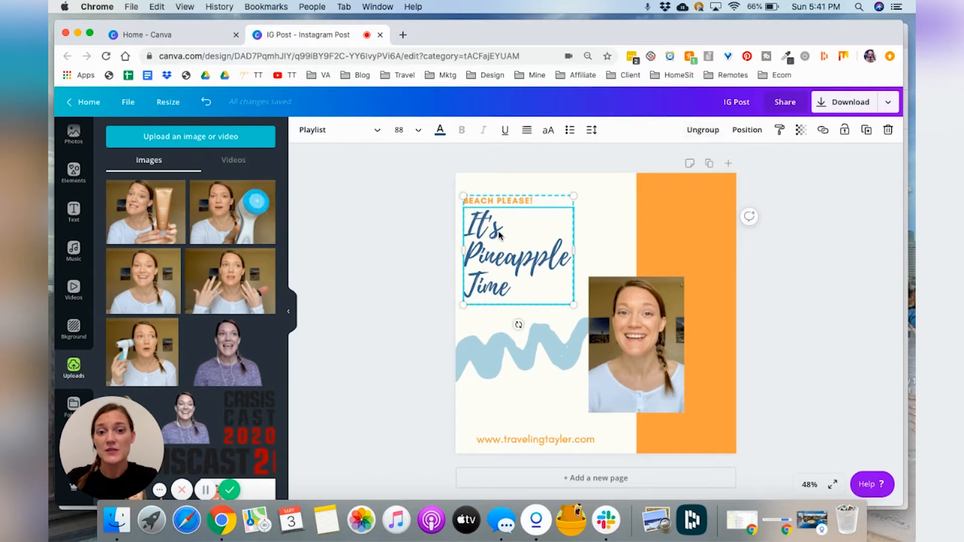
mouse_move(500, 234)
left_mouse_down()
mouse_move(580, 224)
mouse_move(502, 233)
left_mouse_up()
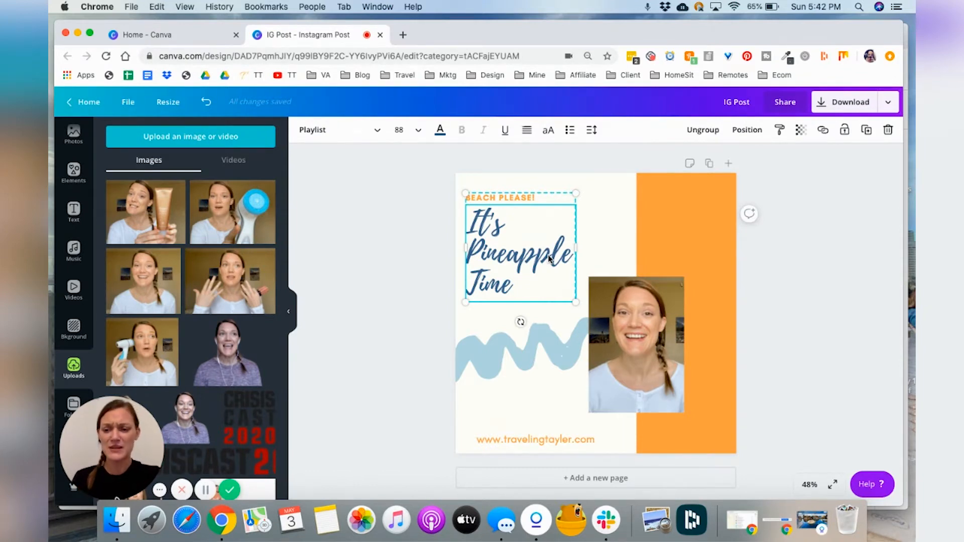
left_click(705, 131)
left_click(846, 249)
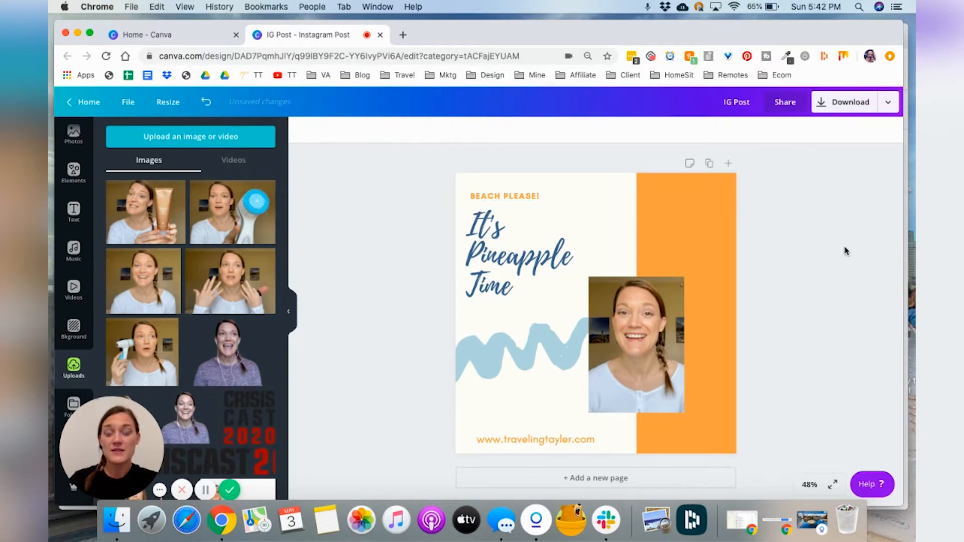
Step: Widen the 'It's Pineapple Time' title text box slightly to the right
left_click(519, 254)
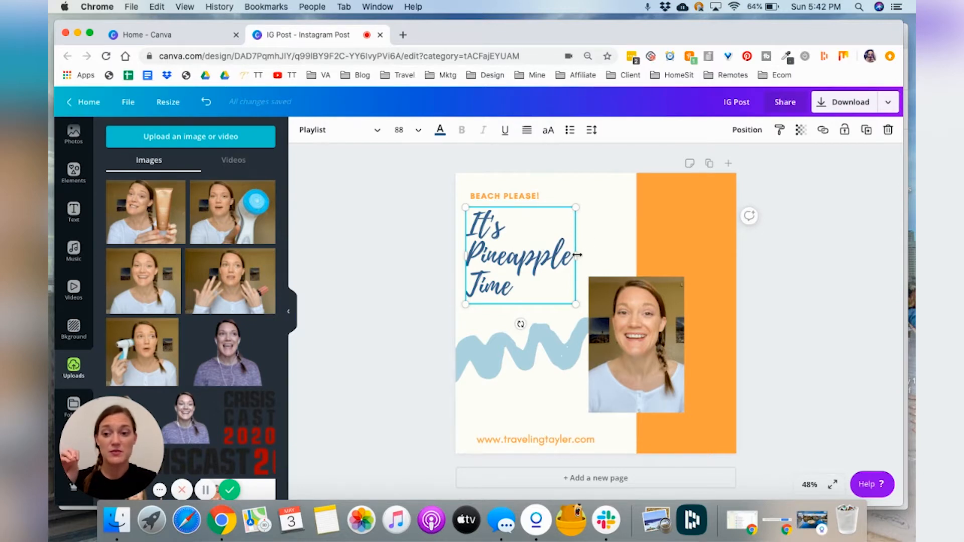
left_click_drag(577, 255, 596, 257)
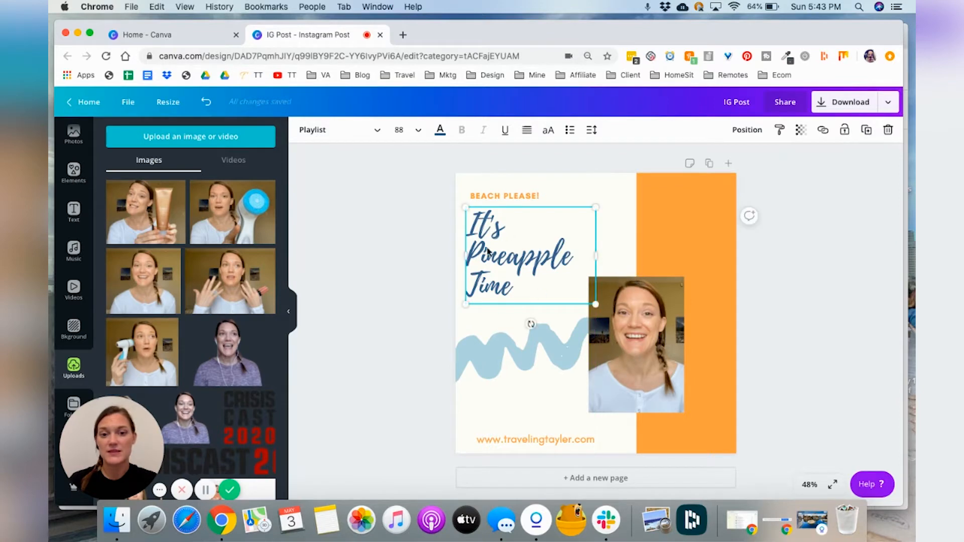
left_click(803, 273)
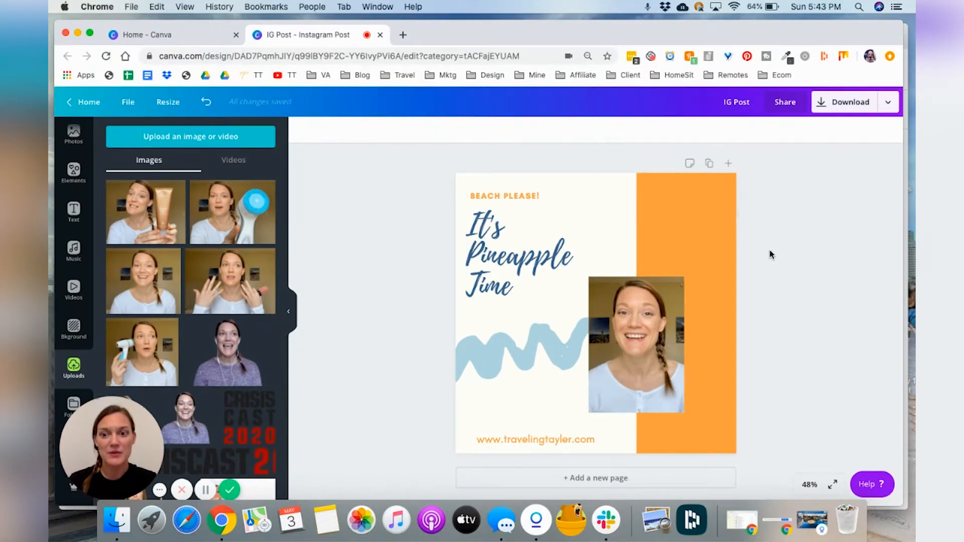
Step: Select the 'BEACH PLEASE!' tagline together with the title and group them
left_click(516, 197)
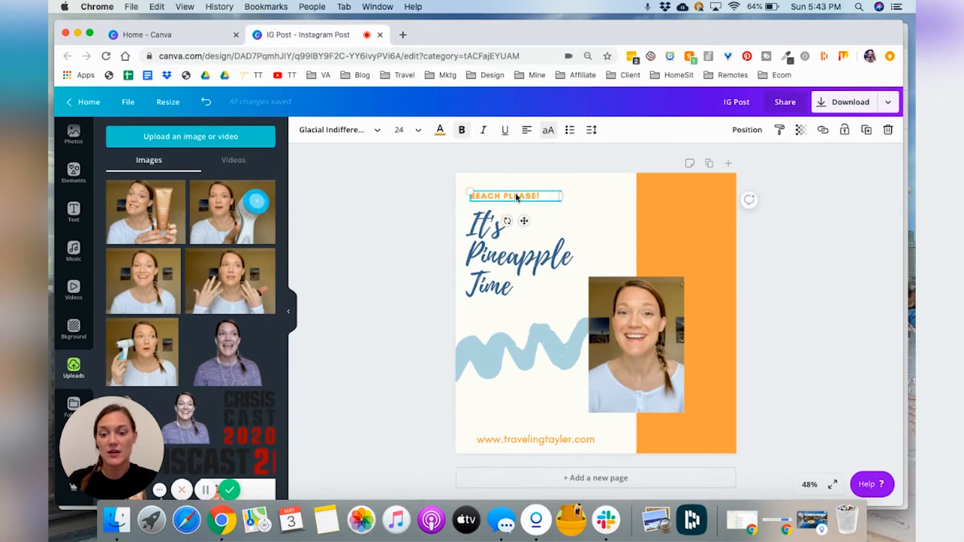
left_click(507, 252, "shift")
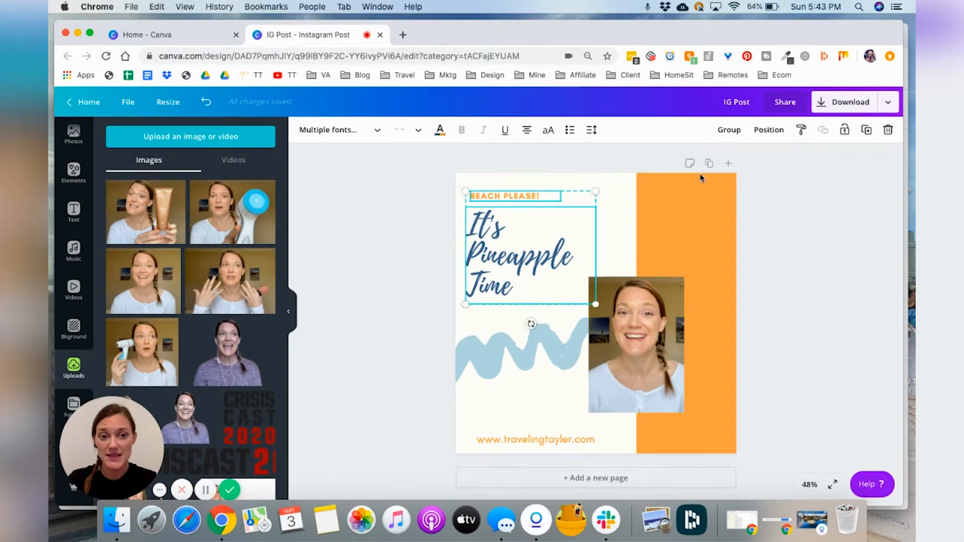
left_click(732, 134)
mouse_move(511, 253)
left_mouse_down()
mouse_move(546, 259)
mouse_move(516, 253)
left_mouse_up()
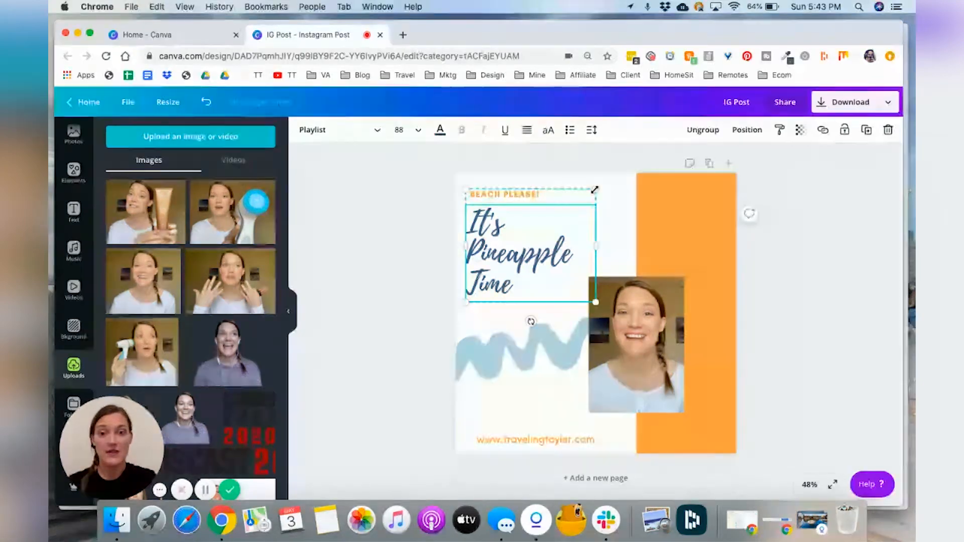
Step: Scale the grouped text slightly and set the 'BEACH PLEASE!' tagline's font size to 28
mouse_move(593, 190)
left_mouse_down()
mouse_move(554, 221)
mouse_move(597, 202)
left_mouse_up()
left_click(513, 201)
double_click(511, 200)
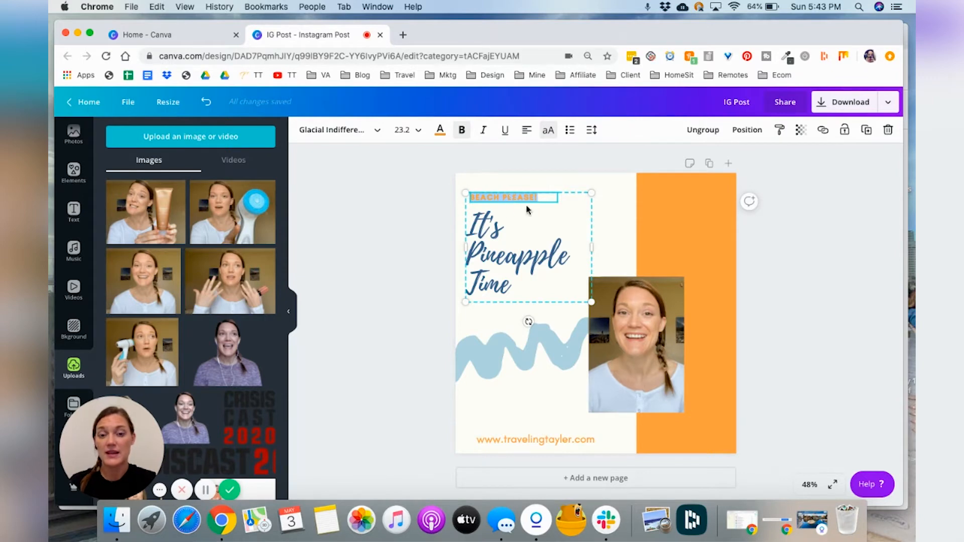
left_click(420, 132)
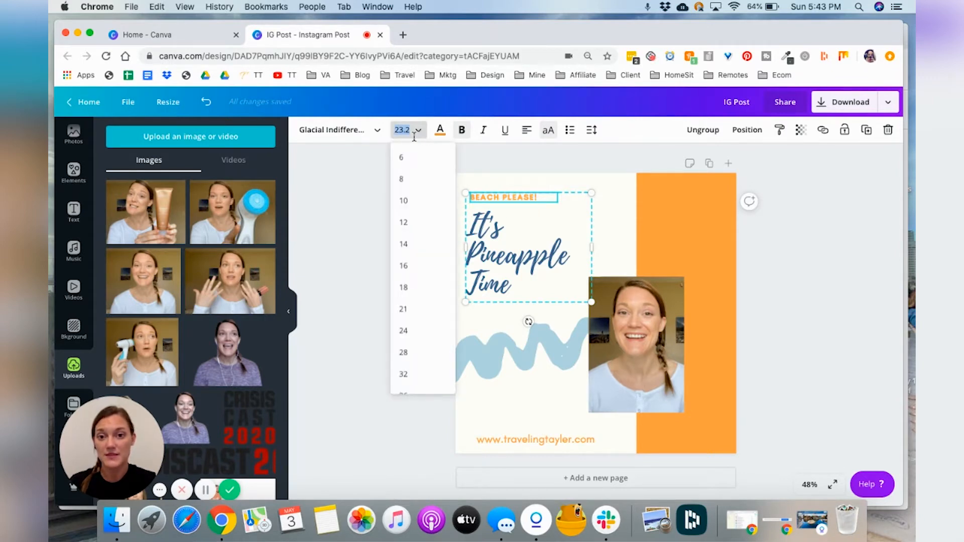
scroll(410, 301, "down", 1)
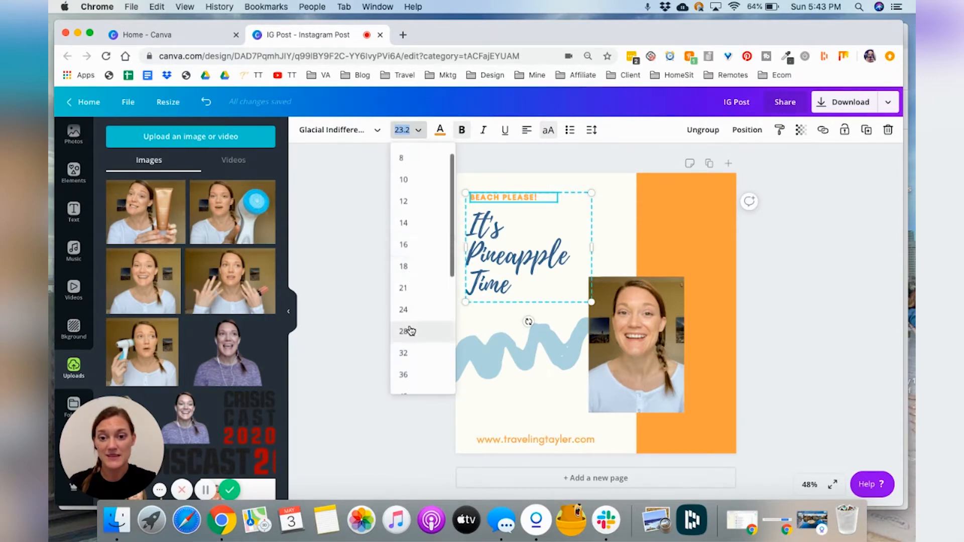
left_click(409, 331)
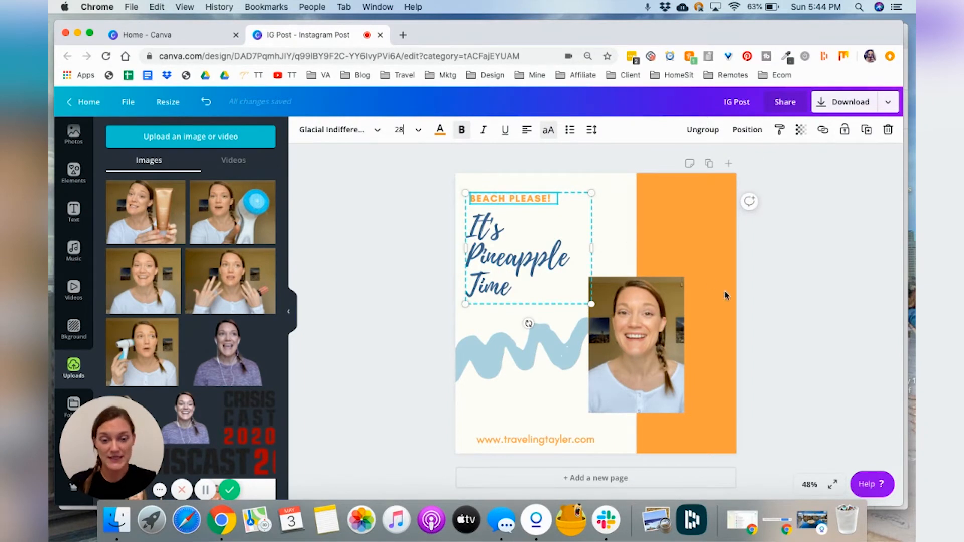
left_click(800, 319)
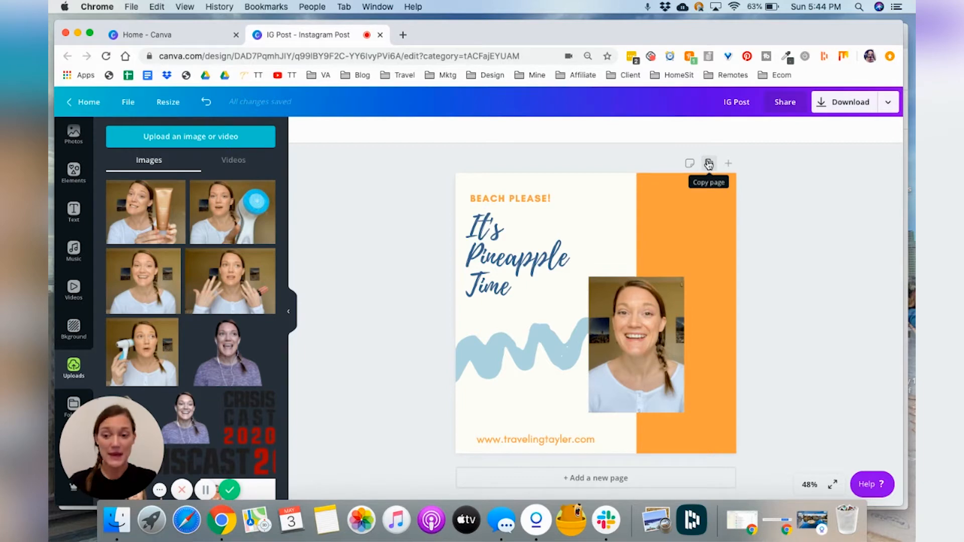
Step: Switch to the Canva home tab to browse your designs, then return to the Instagram post
left_click(183, 37)
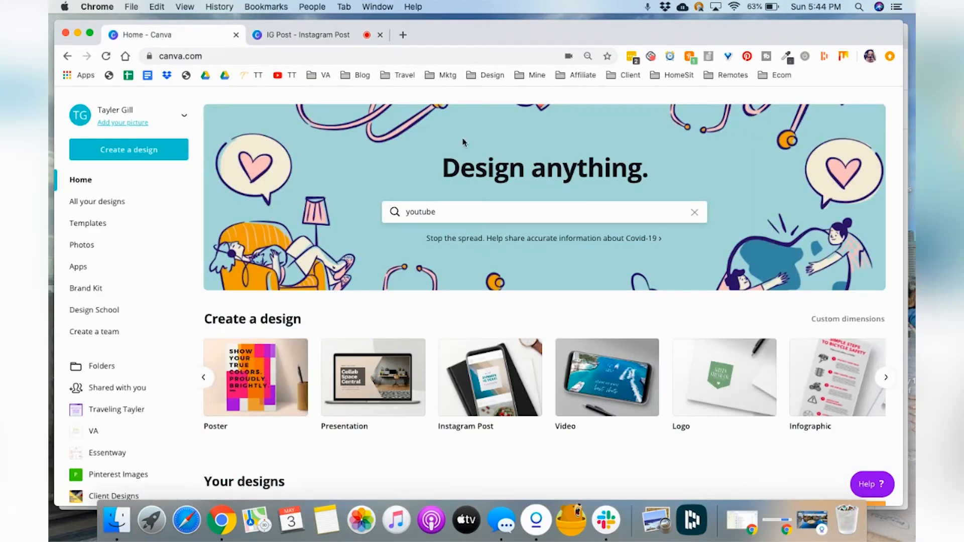
scroll(622, 233, "down", 5)
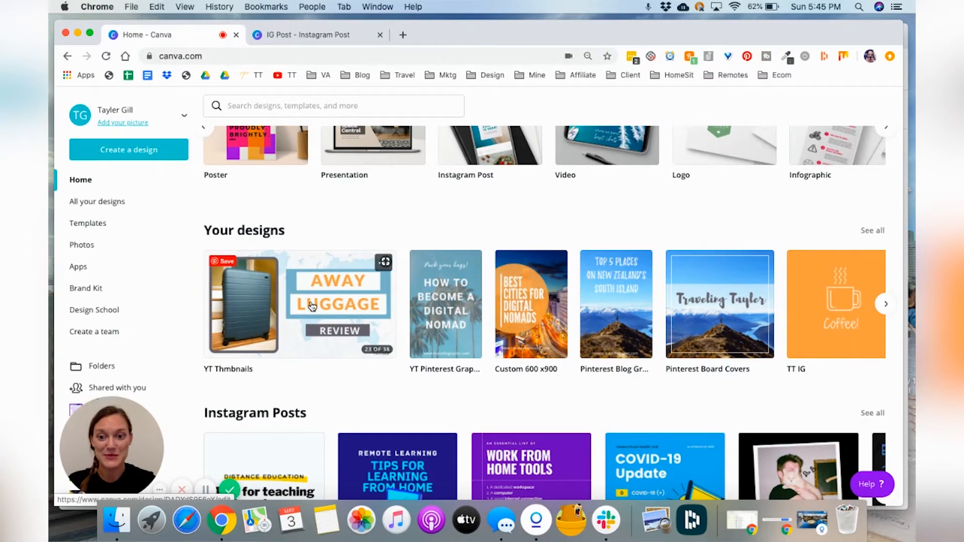
left_click(292, 34)
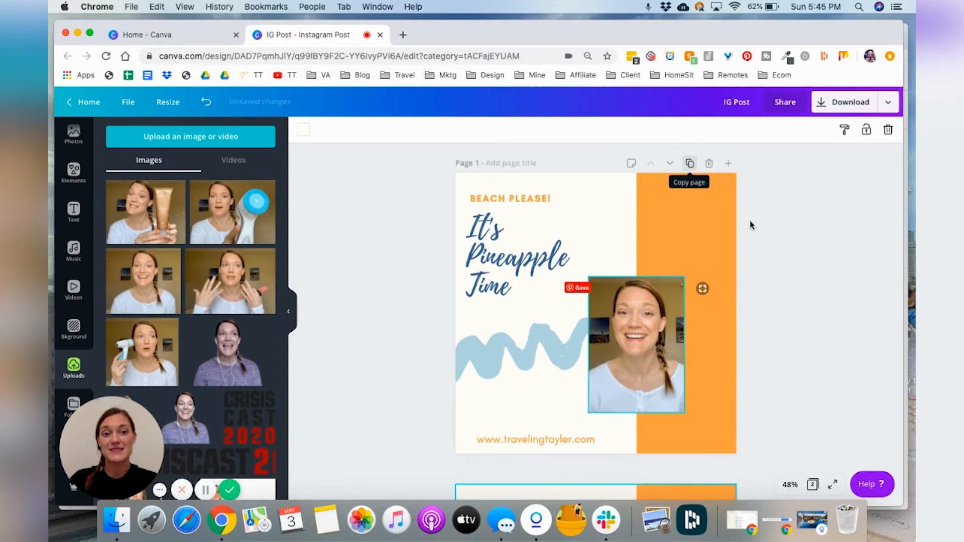
Step: On the duplicated second page, recolour the orange vertical bar to the light blue brand color
scroll(773, 249, "up", 5)
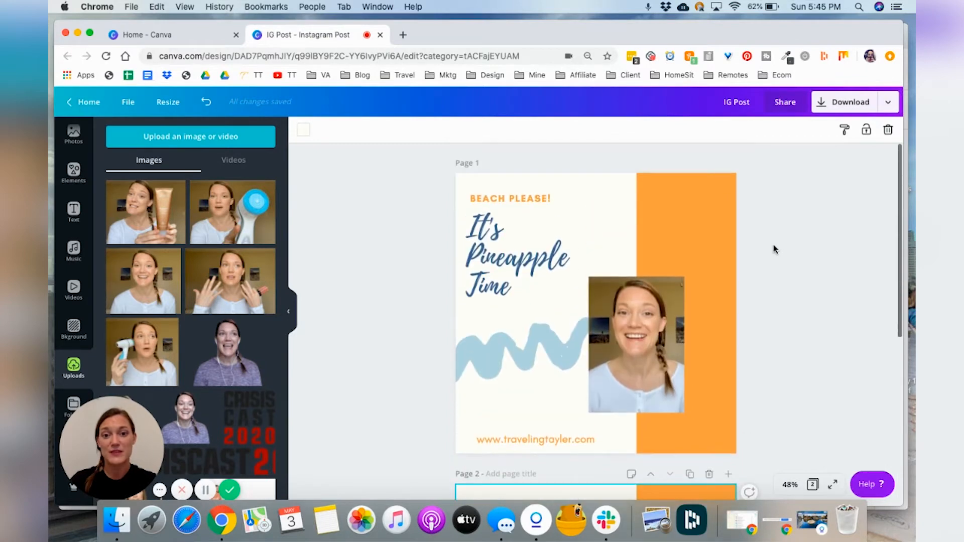
scroll(773, 249, "down", 5)
scroll(773, 249, "down", 2)
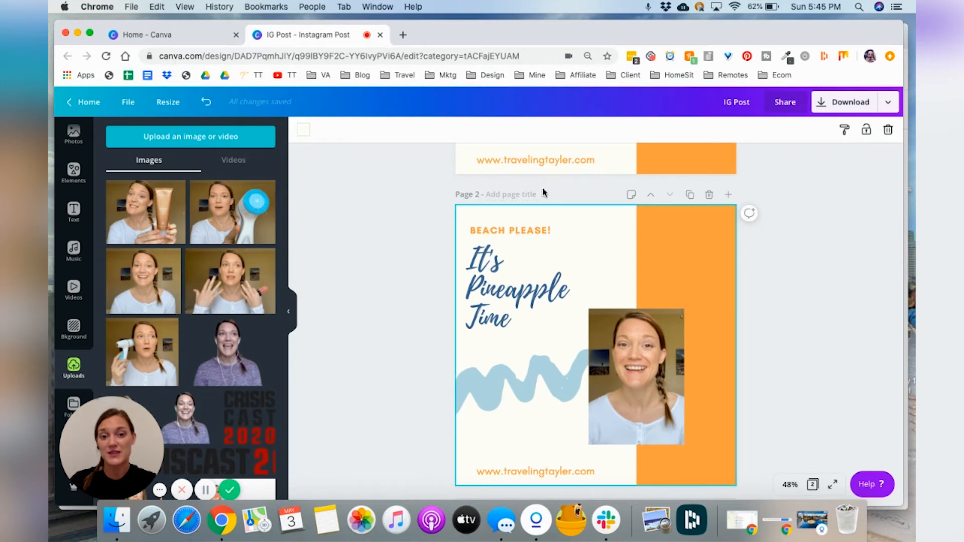
scroll(800, 293, "down", 1)
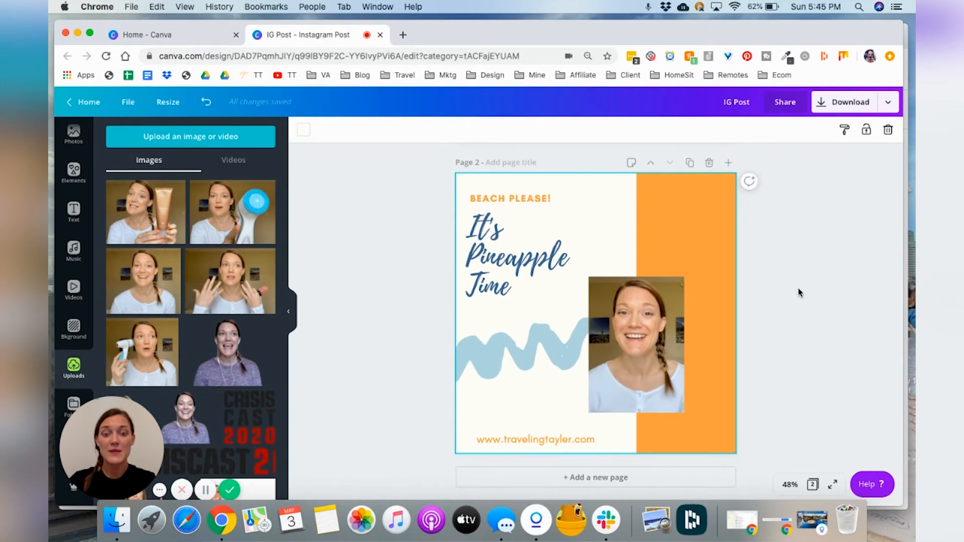
scroll(800, 293, "up", 6)
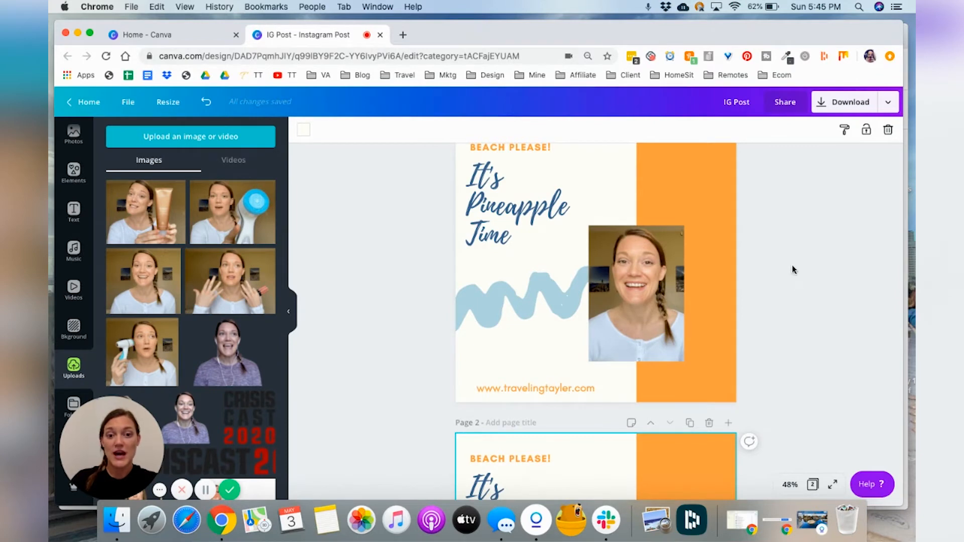
scroll(778, 271, "down", 3)
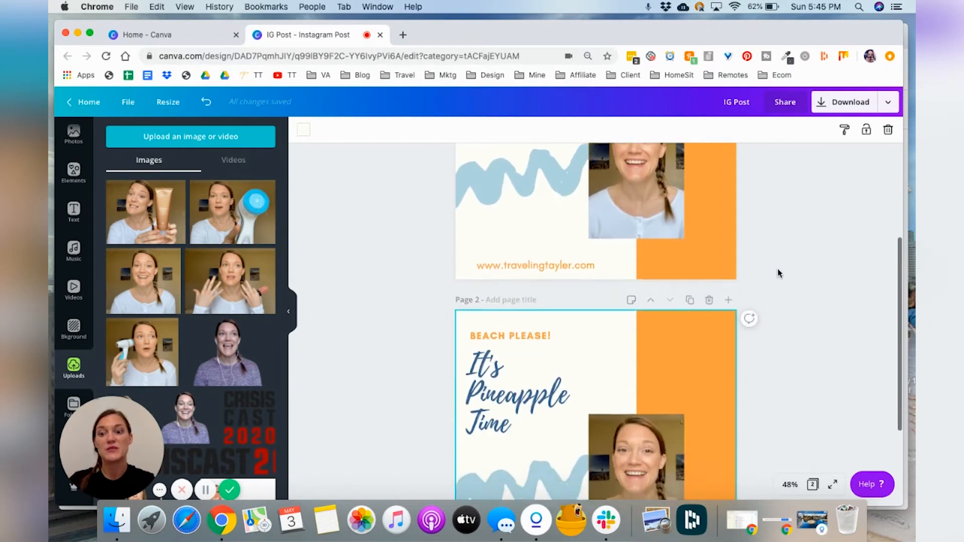
scroll(778, 273, "down", 3)
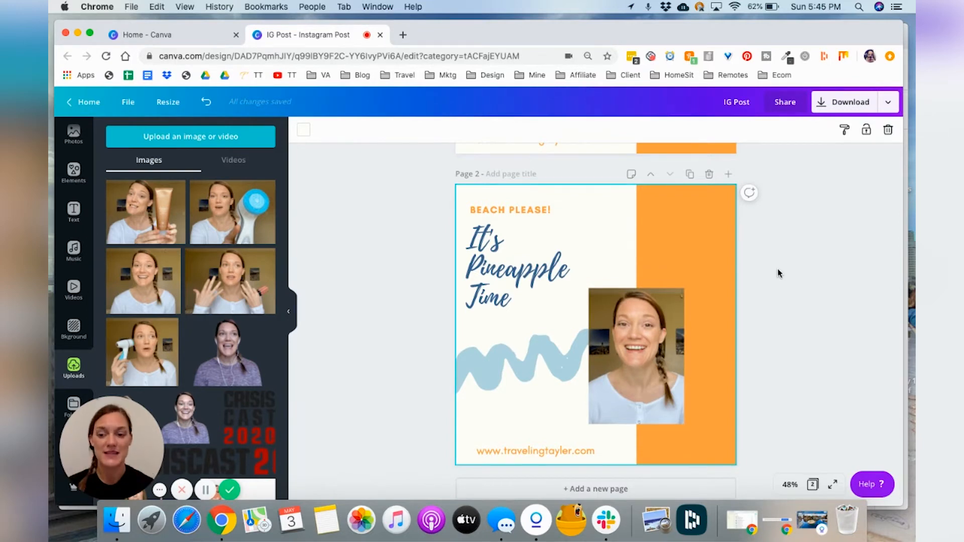
left_click(669, 223)
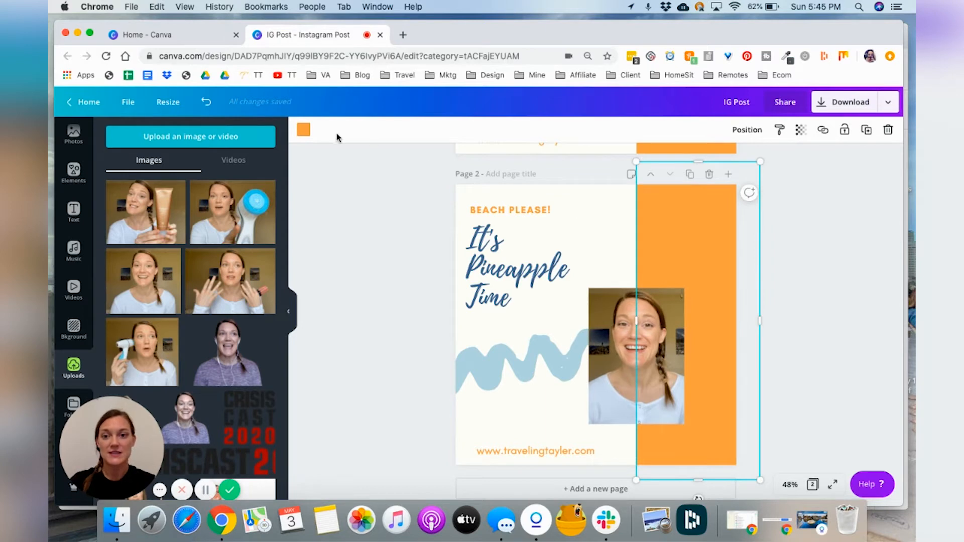
left_click(307, 132)
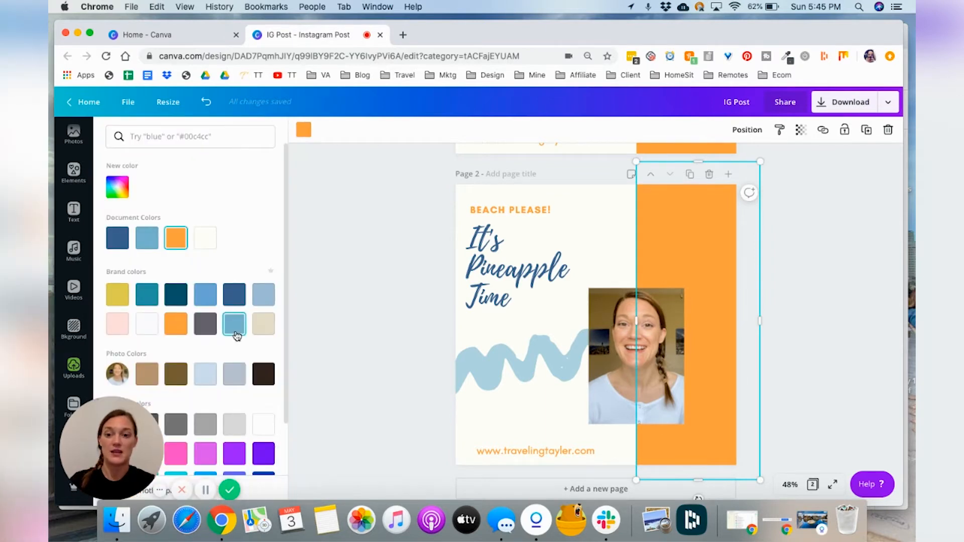
left_click(236, 335)
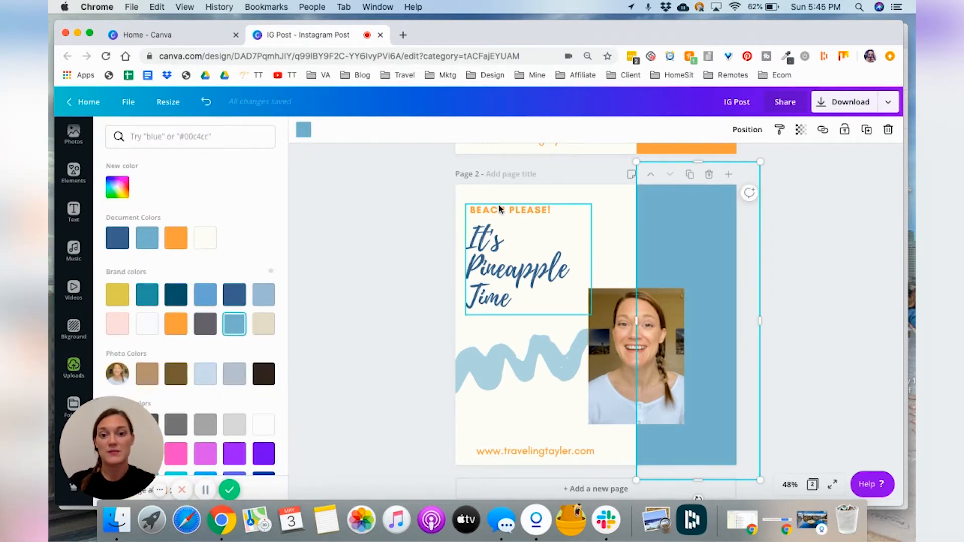
Step: Change the 'BEACH PLEASE!' tagline's text color on page 2 to the same light blue
left_click(499, 211)
double_click(499, 210)
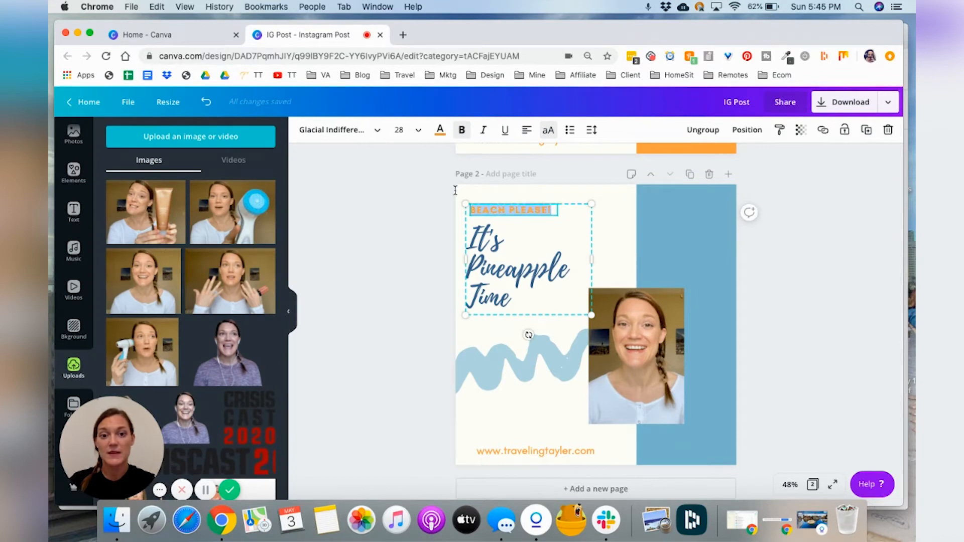
left_click(440, 131)
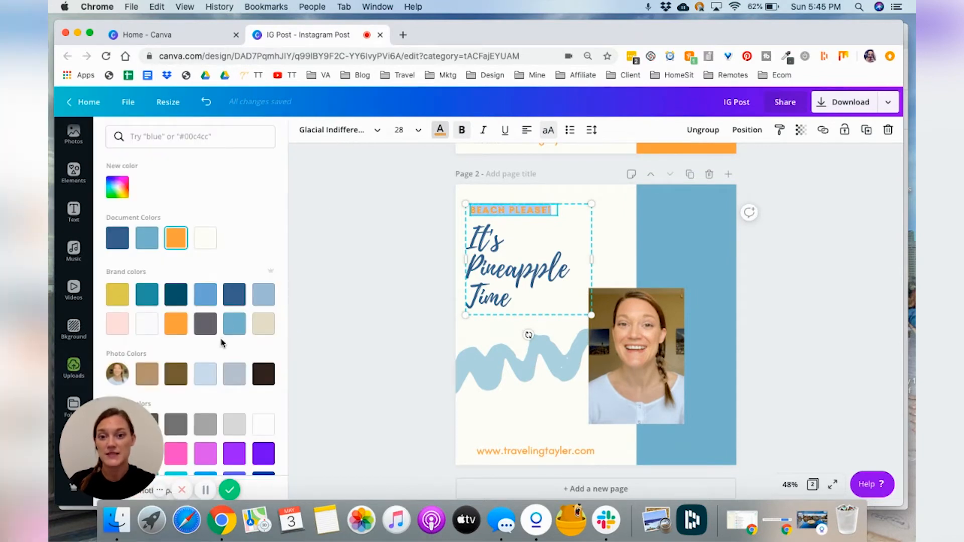
left_click(234, 324)
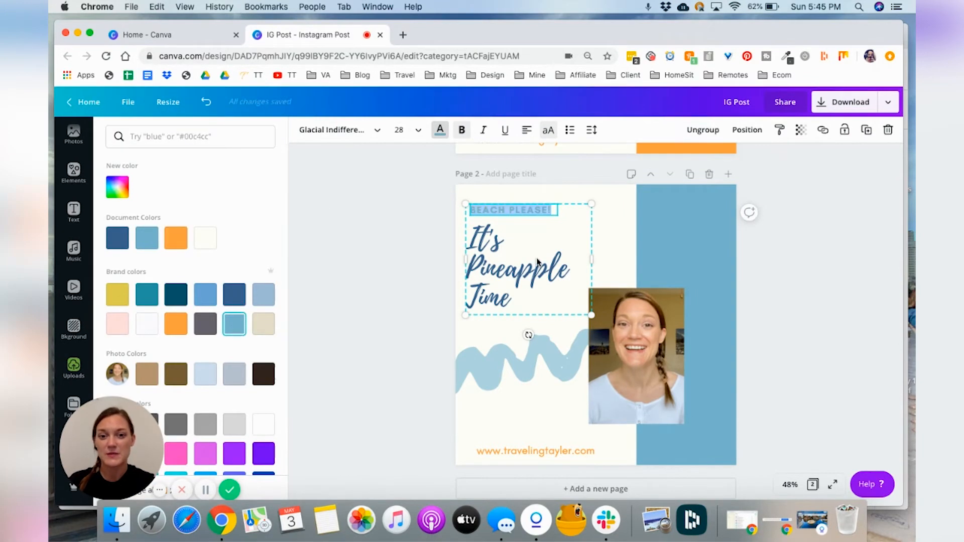
Step: Recolour the 'It's Pineapple Time' title and the wavy squiggle on page 2 to orange
double_click(536, 260)
left_click(176, 327)
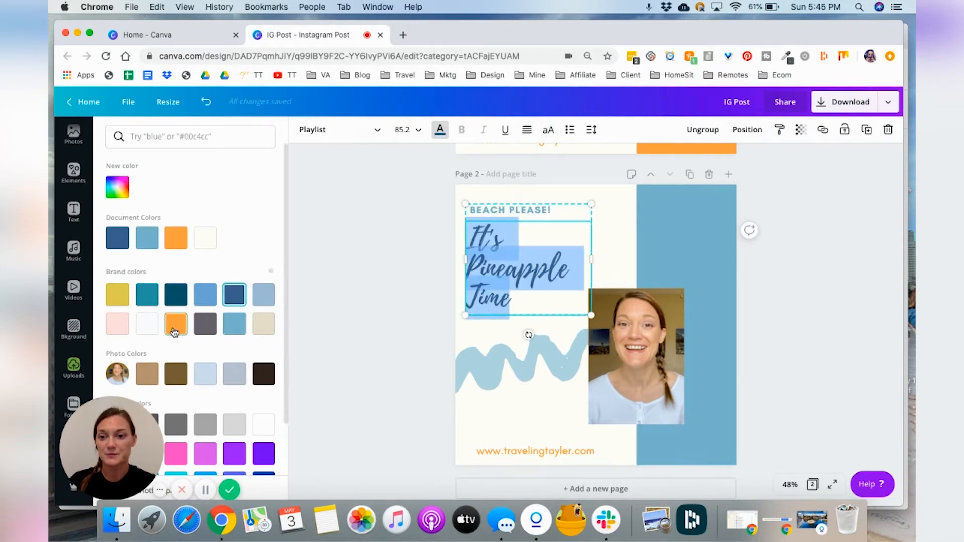
left_click(502, 382)
left_click(304, 130)
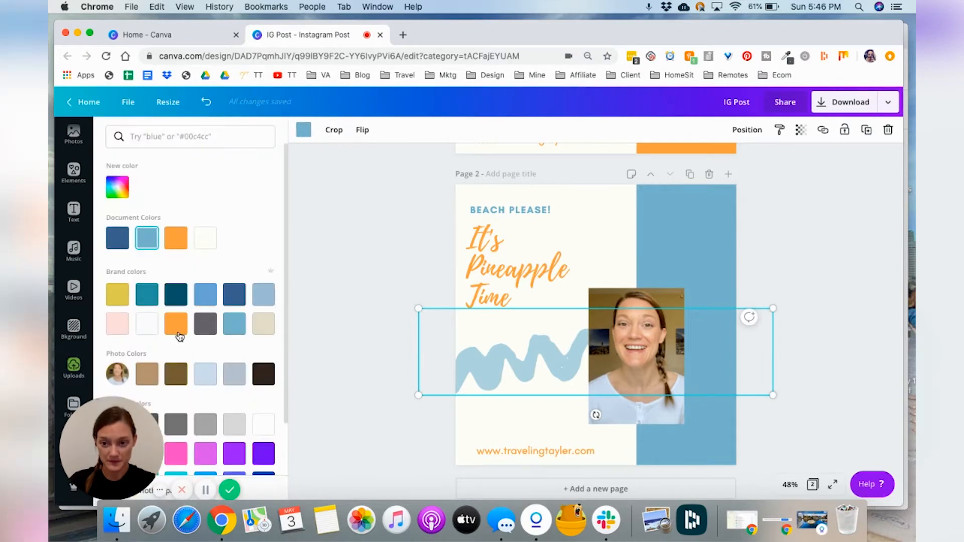
left_click(178, 334)
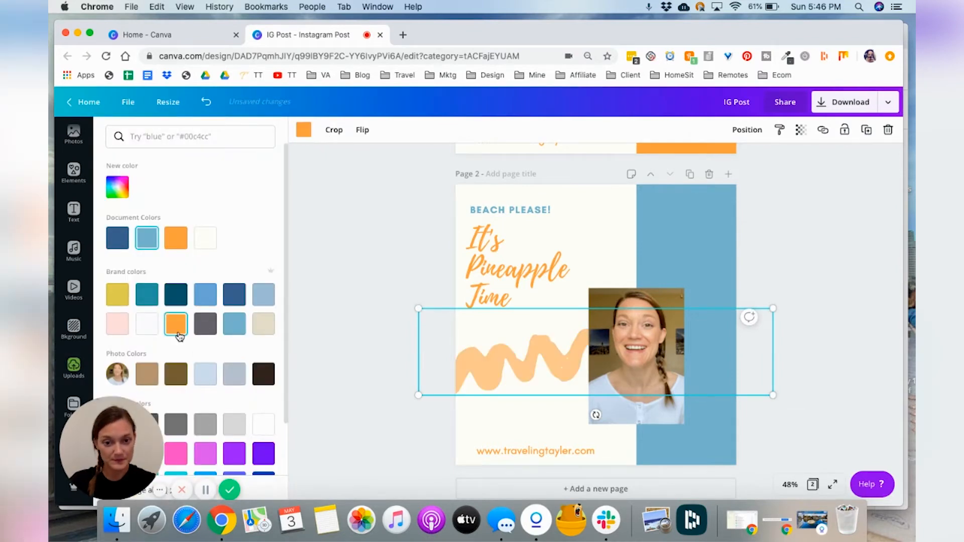
left_click(801, 250)
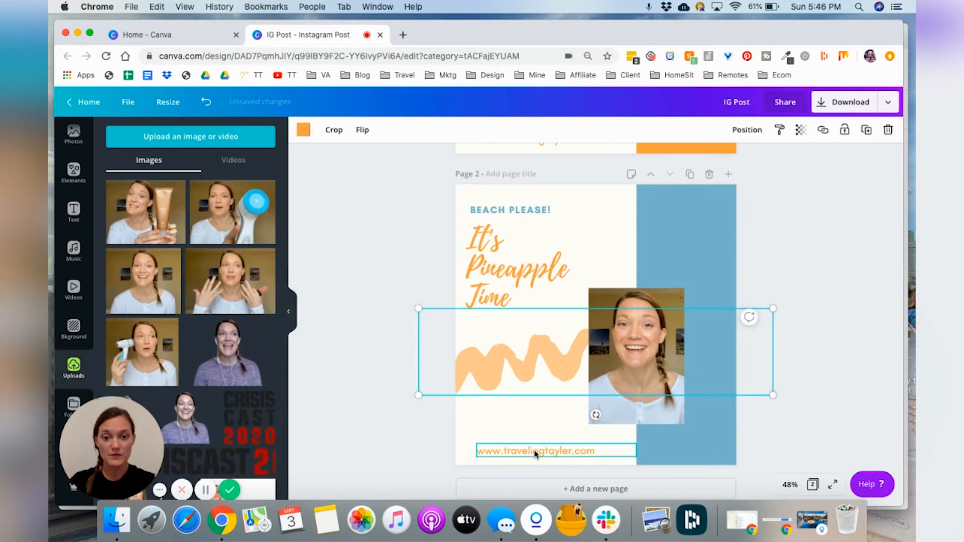
Step: Recolour the website URL text on page 2 to dark blue
double_click(535, 452)
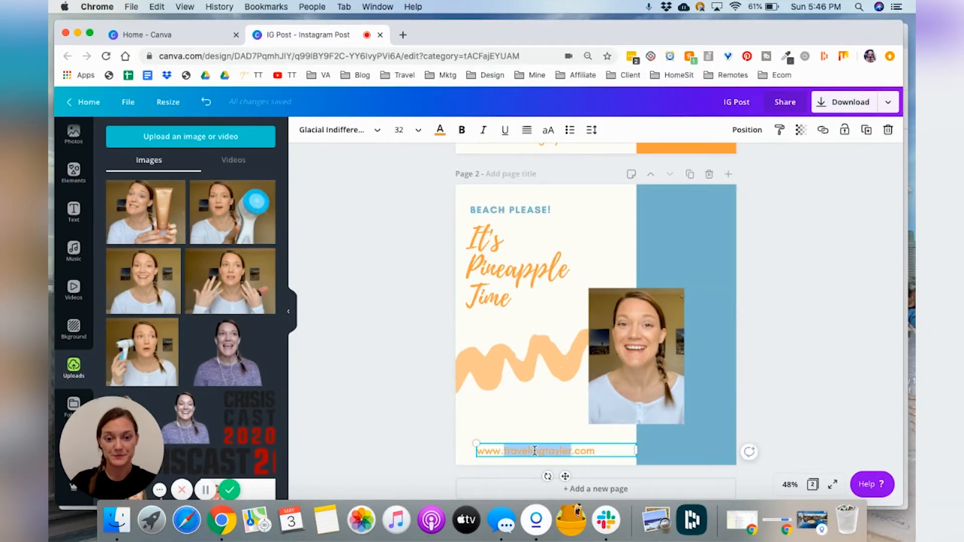
triple_click(536, 451)
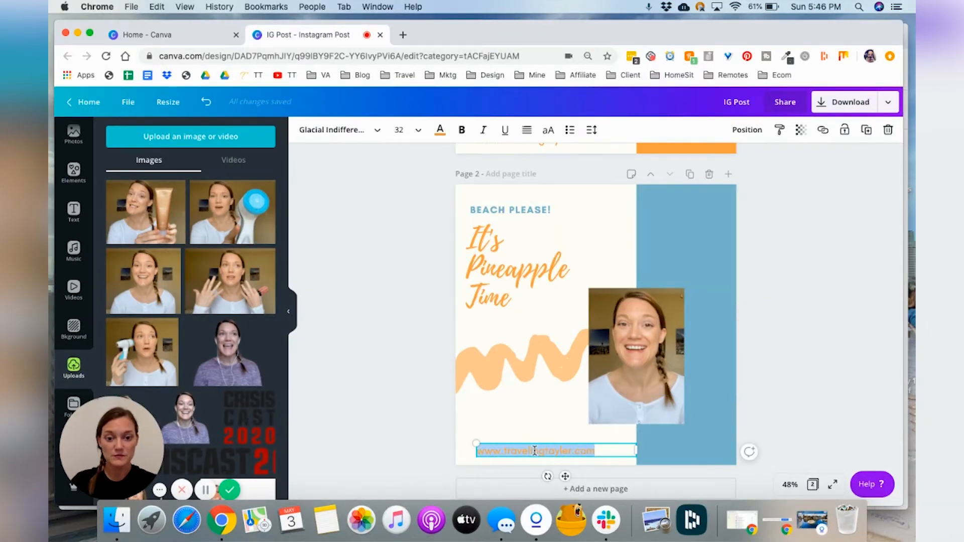
left_click(438, 134)
left_click(239, 299)
left_click(377, 306)
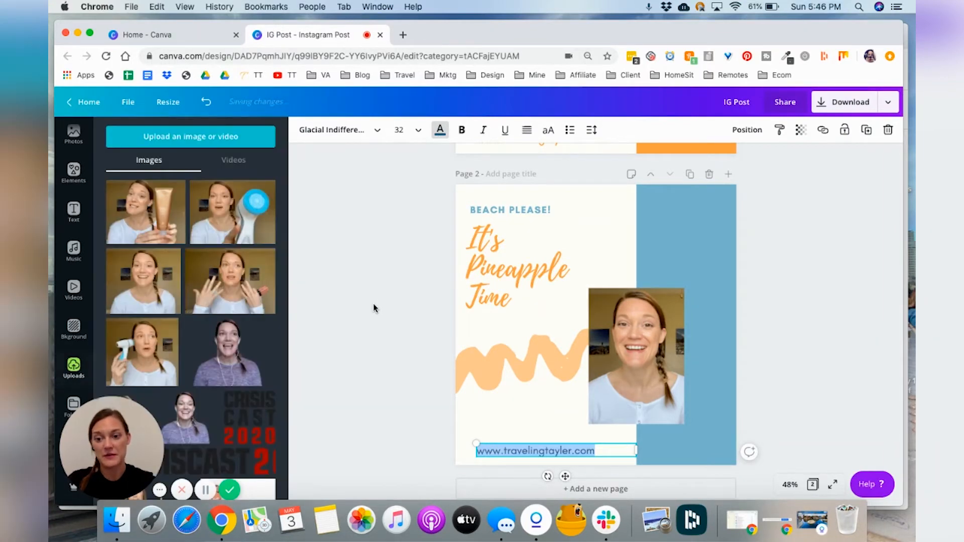
left_click(843, 287)
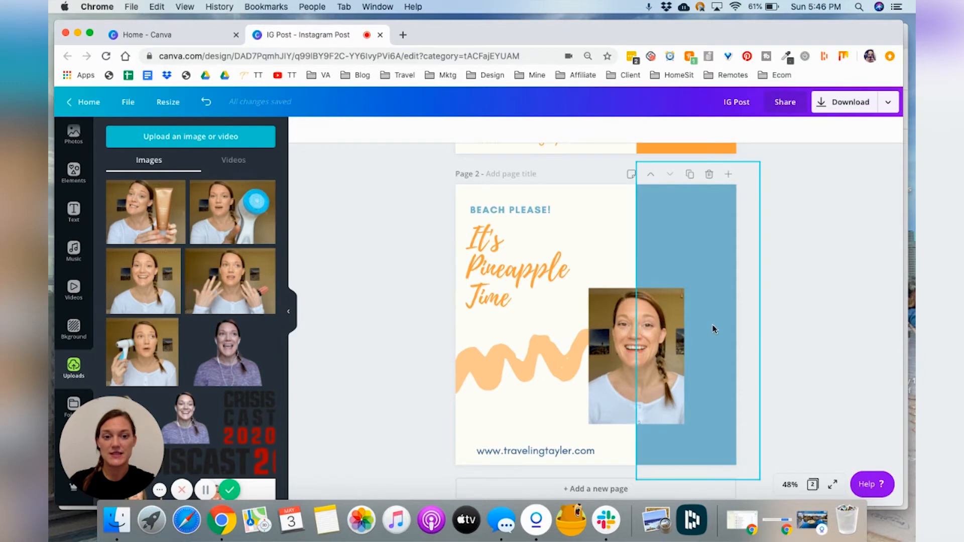
Step: Duplicate page 2 to create a third page
scroll(800, 284, "up", 6)
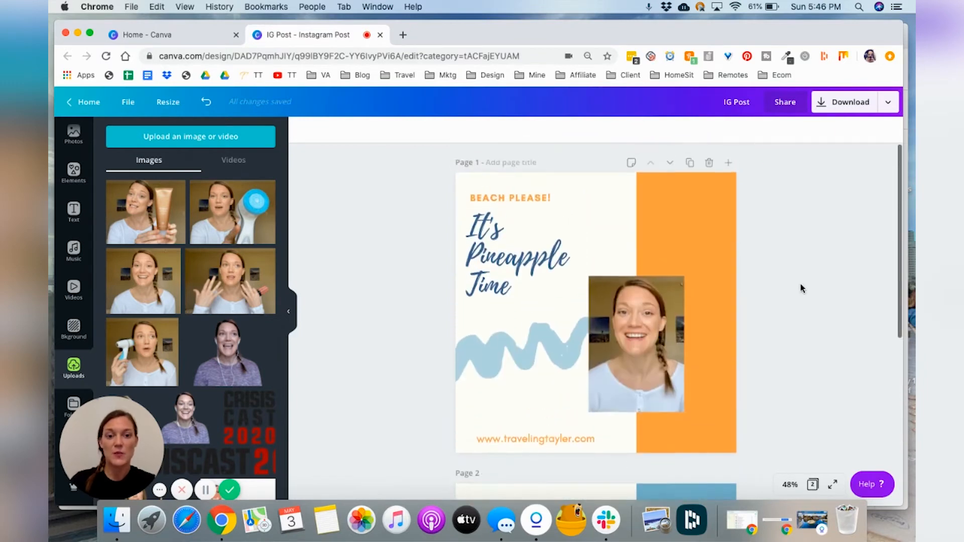
scroll(802, 288, "down", 5)
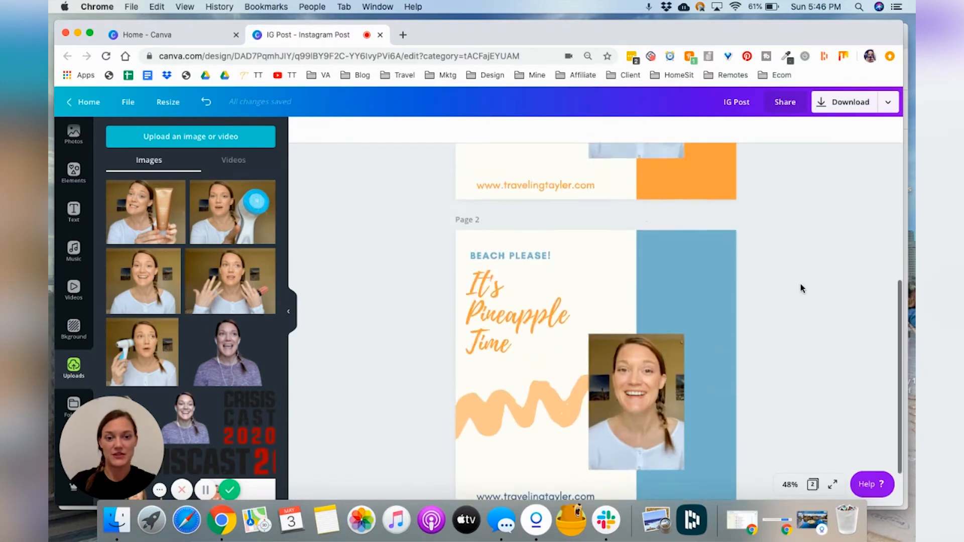
scroll(800, 286, "down", 2)
left_click(690, 165)
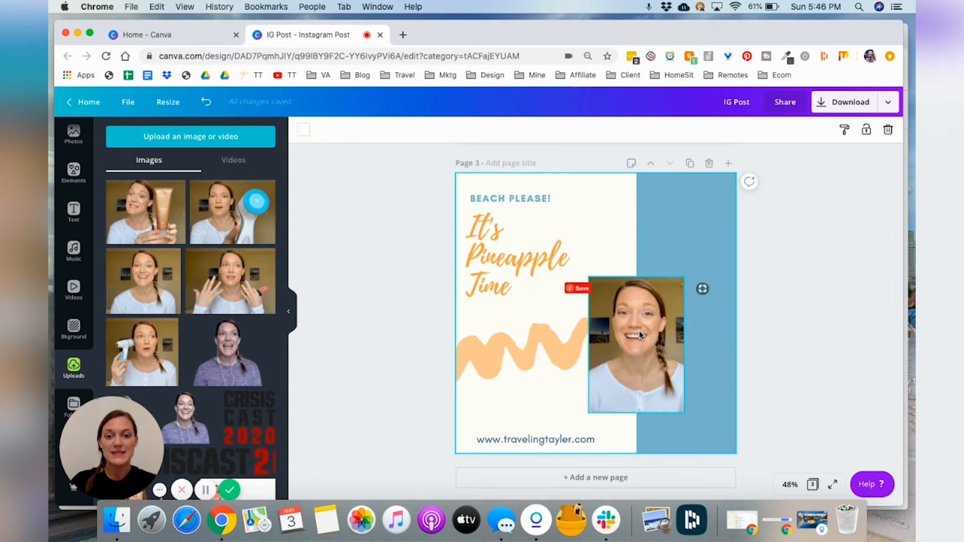
Step: Delete the video photo and the wavy squiggle from page 3
left_click(630, 343)
key("Delete")
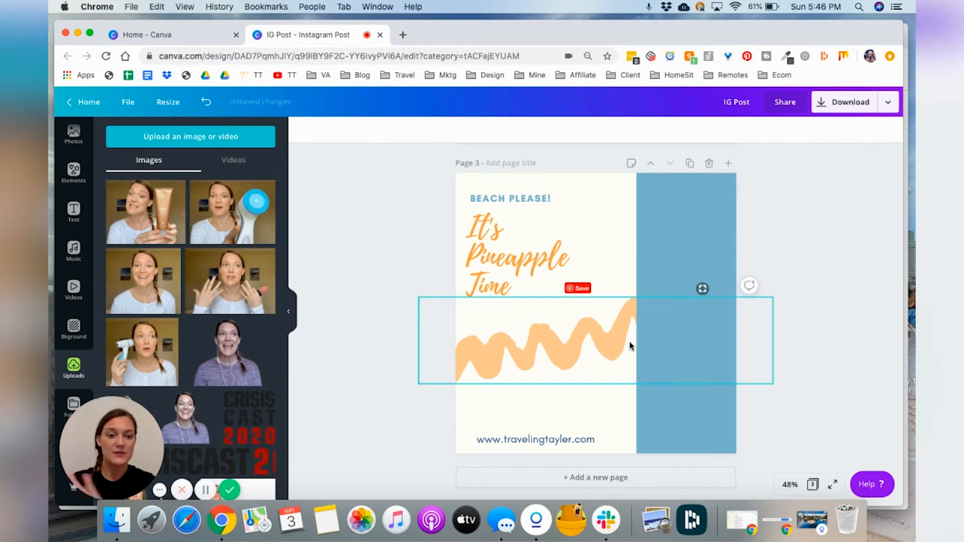
left_click(581, 345)
key("Delete")
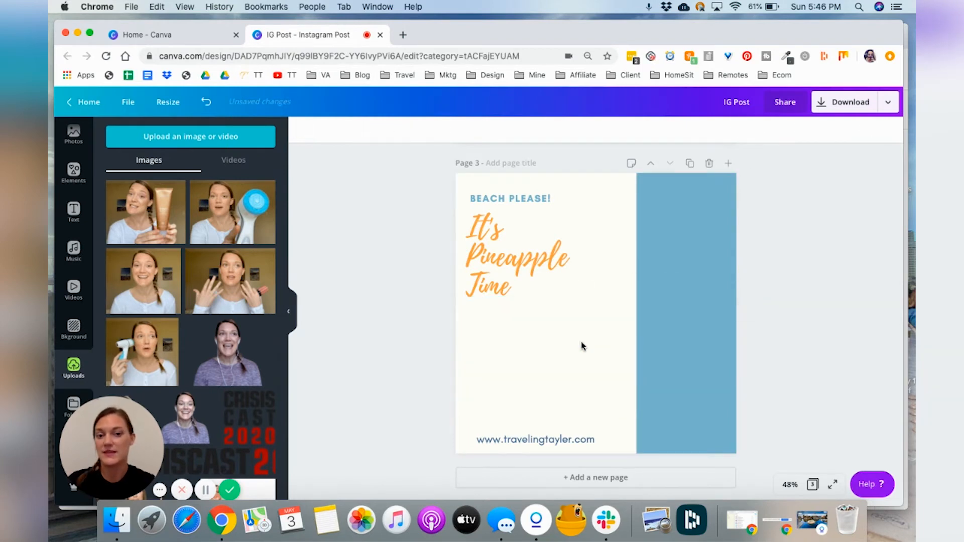
Step: Nudge the grouped tagline and title on page 3 slightly to the right
left_click(517, 245)
left_click_drag(517, 245, 525, 244)
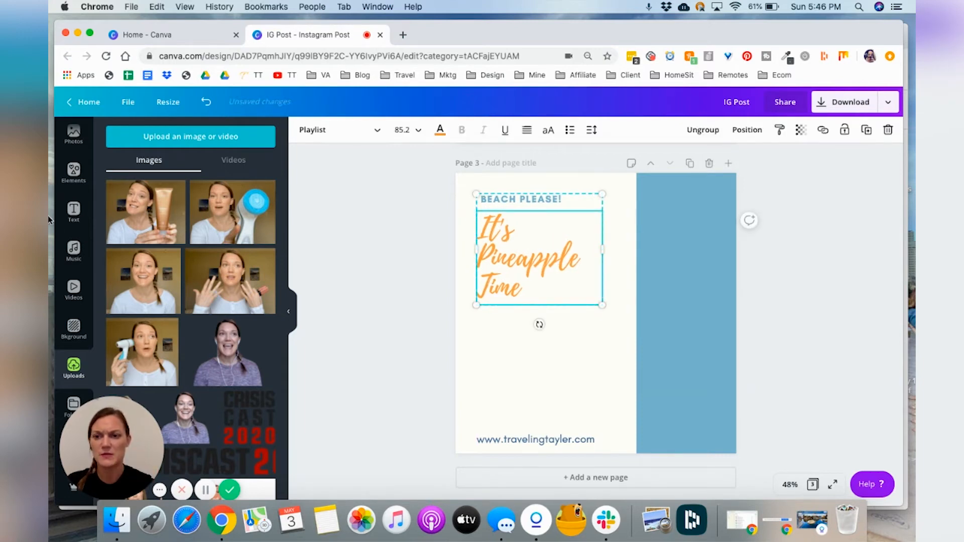
Step: Add the pineapple-with-sunglasses photo from the 'pineapple' photo results as page 3's background
scroll(75, 173, "up", 2)
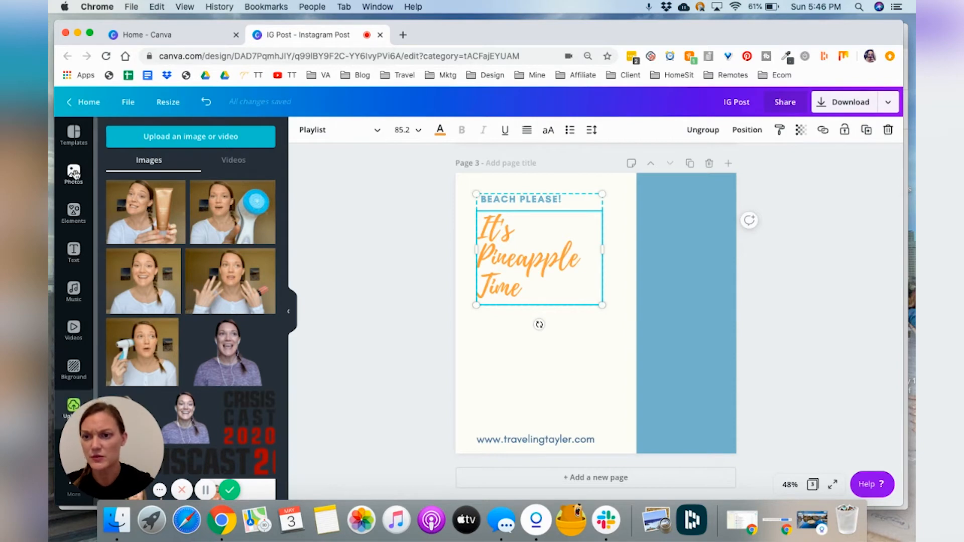
left_click(74, 174)
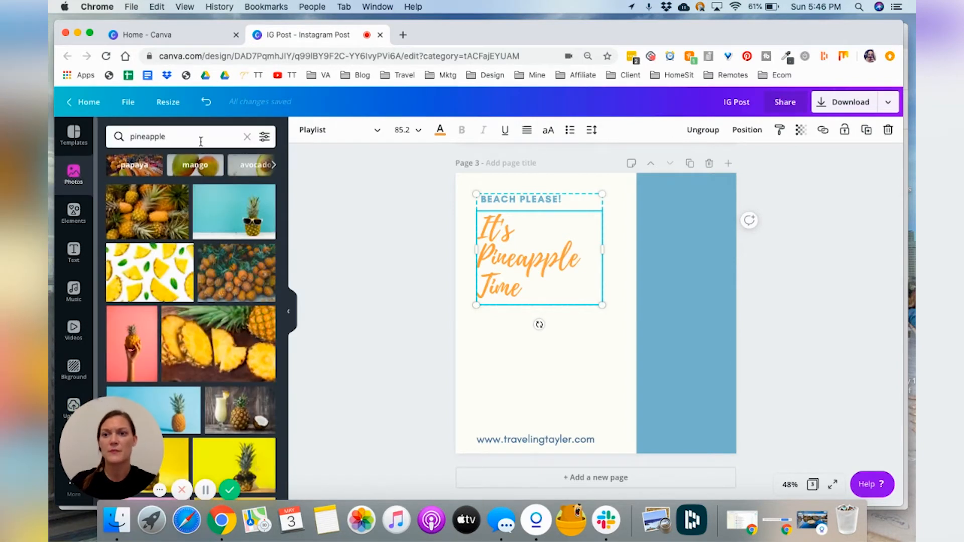
scroll(341, 282, "up", 2)
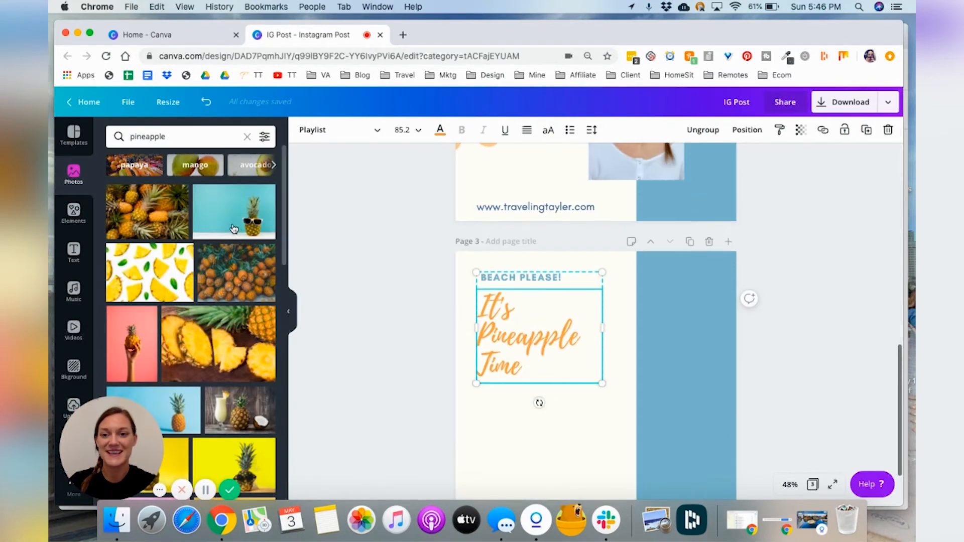
left_click_drag(227, 216, 462, 308)
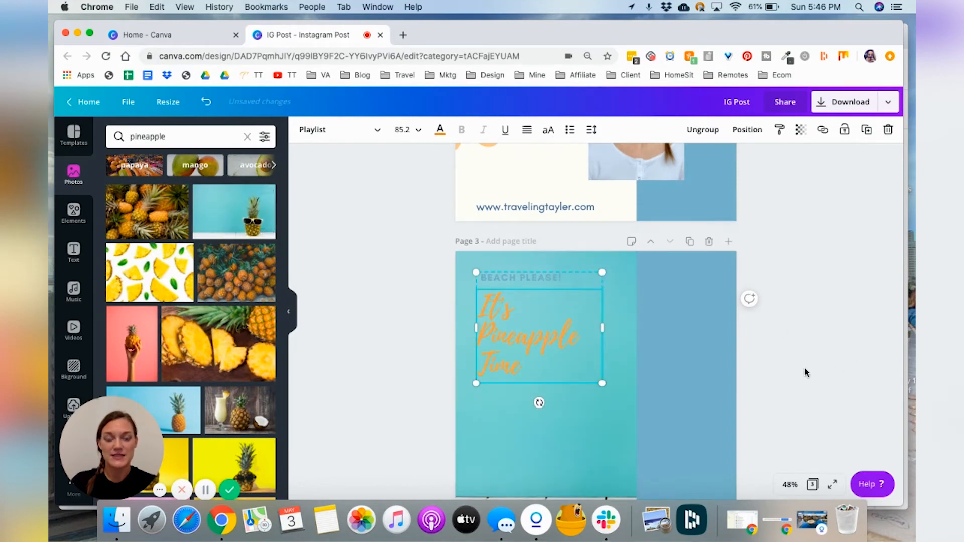
Step: Delete the light blue vertical bar from page 3
scroll(805, 370, "down", 3)
scroll(805, 372, "up", 1)
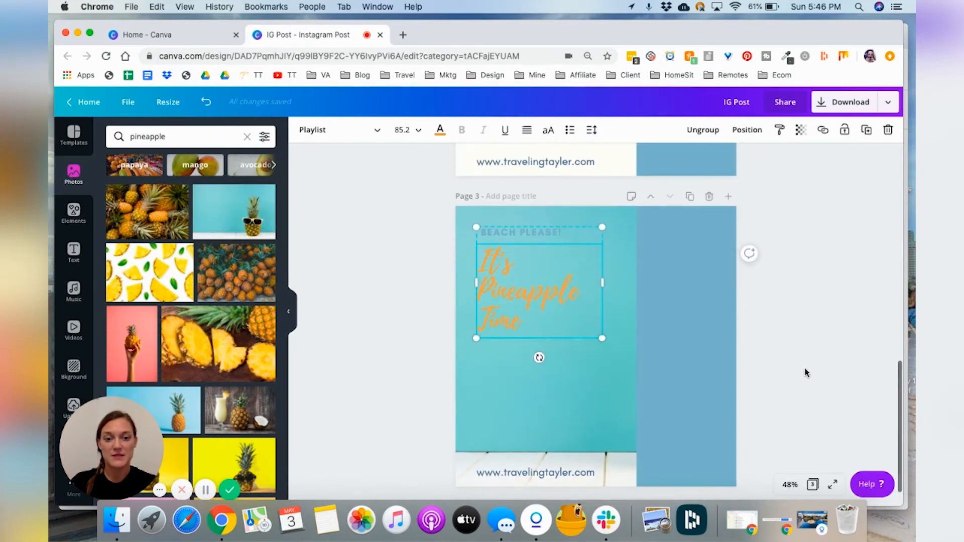
left_click(692, 333)
key("Delete")
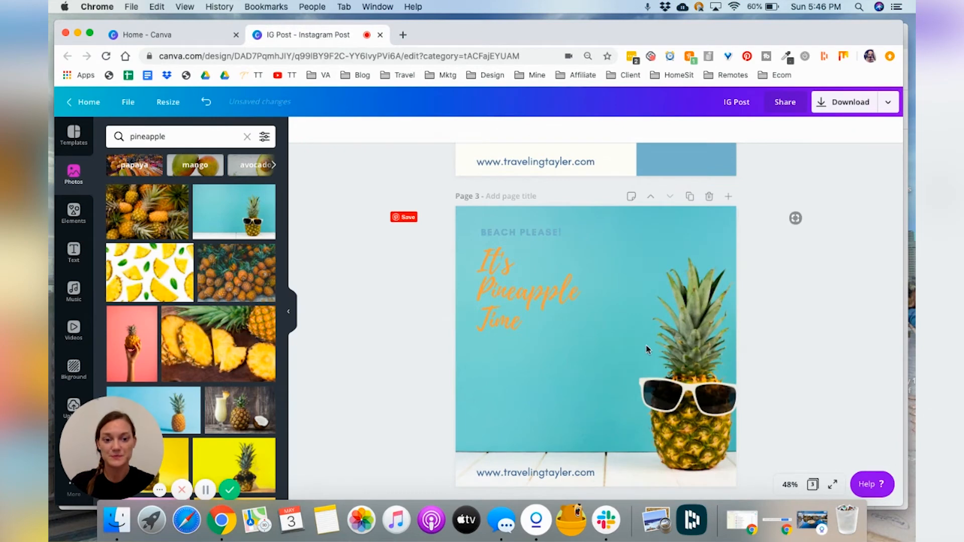
Step: Reposition the background photo within page 3 so the pineapple sits further left
double_click(646, 347)
left_click_drag(637, 349, 615, 353)
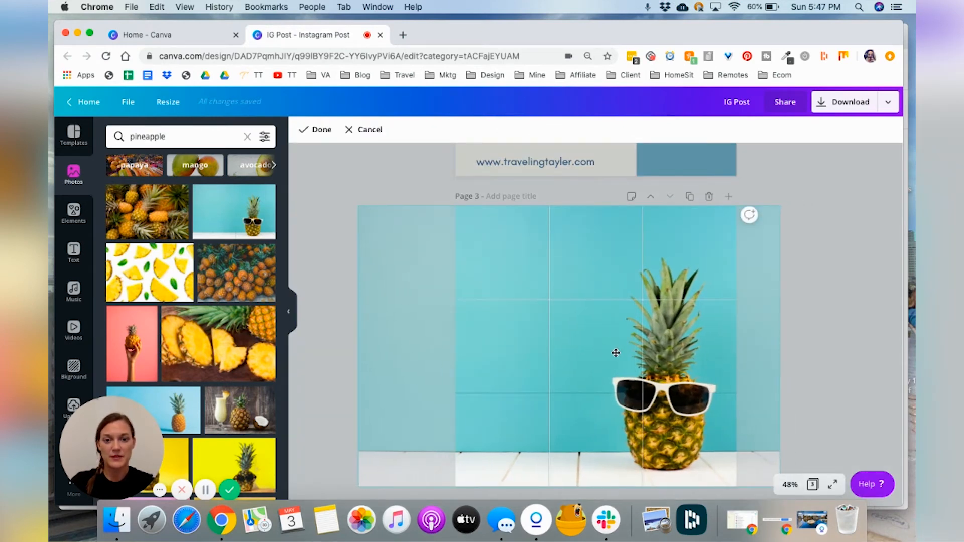
left_click_drag(615, 353, 616, 353)
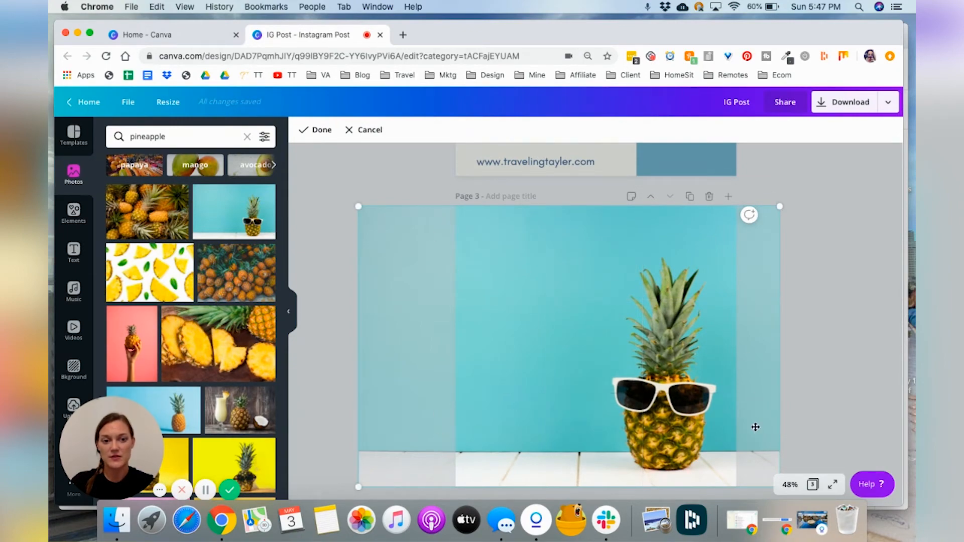
left_click(812, 348)
Step: Recolour the 'It's Pineapple Time' title on page 3 to white
scroll(653, 311, "down", 1)
left_click(487, 266)
double_click(508, 282)
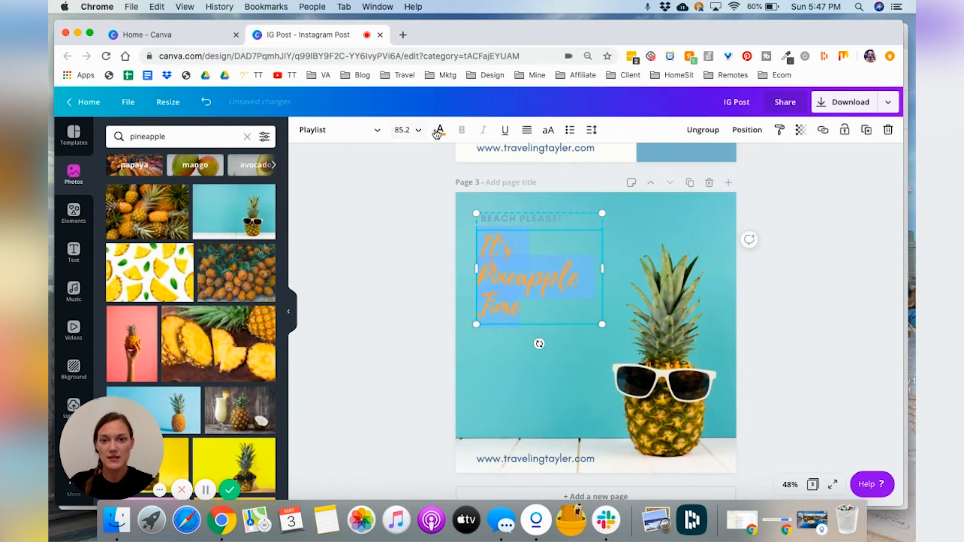
left_click(439, 132)
left_click(147, 324)
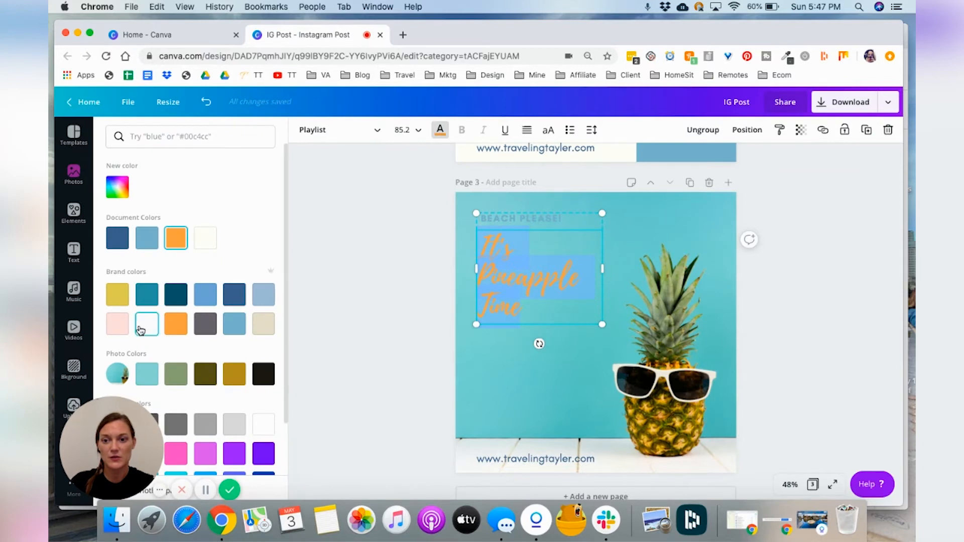
Step: Recolour the 'BEACH PLEASE!' tagline on page 3 to dark gray
double_click(540, 221)
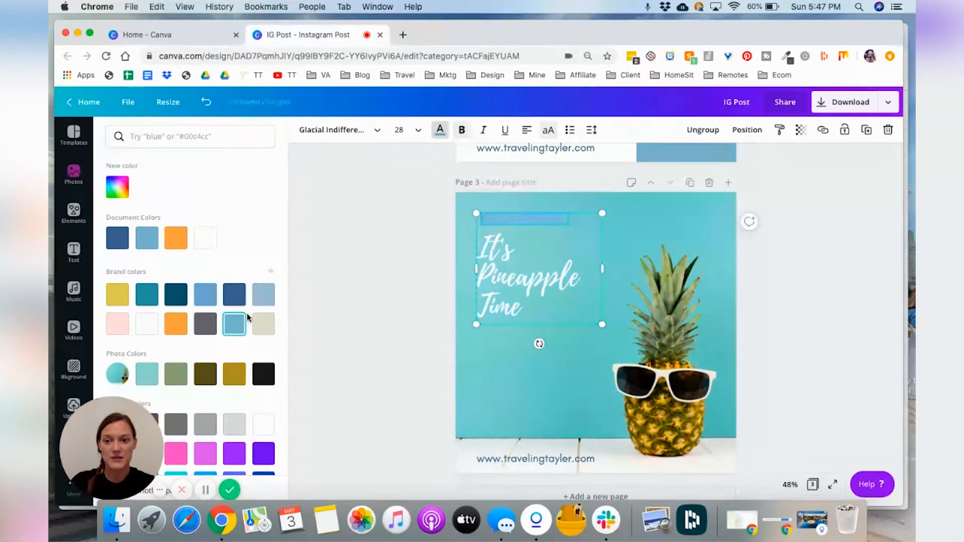
left_click(205, 324)
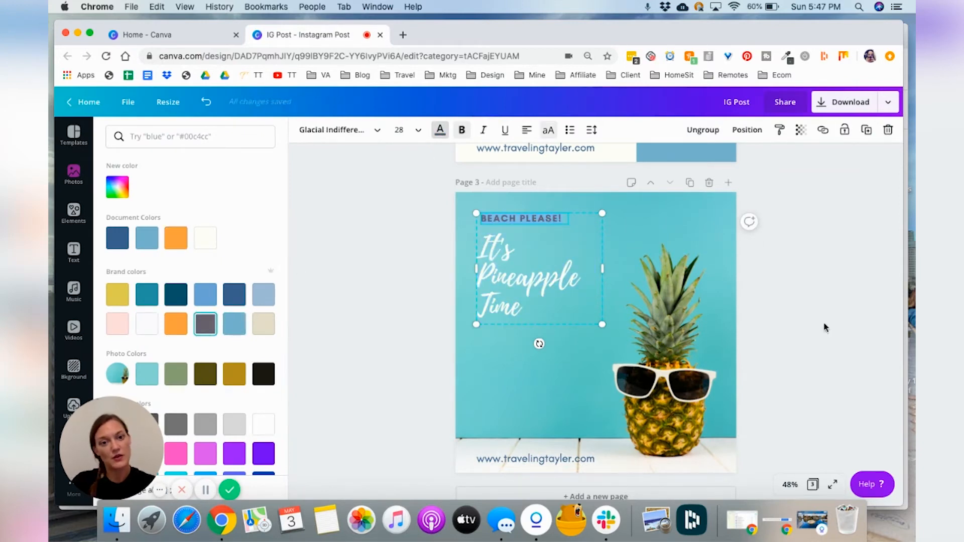
left_click(788, 325)
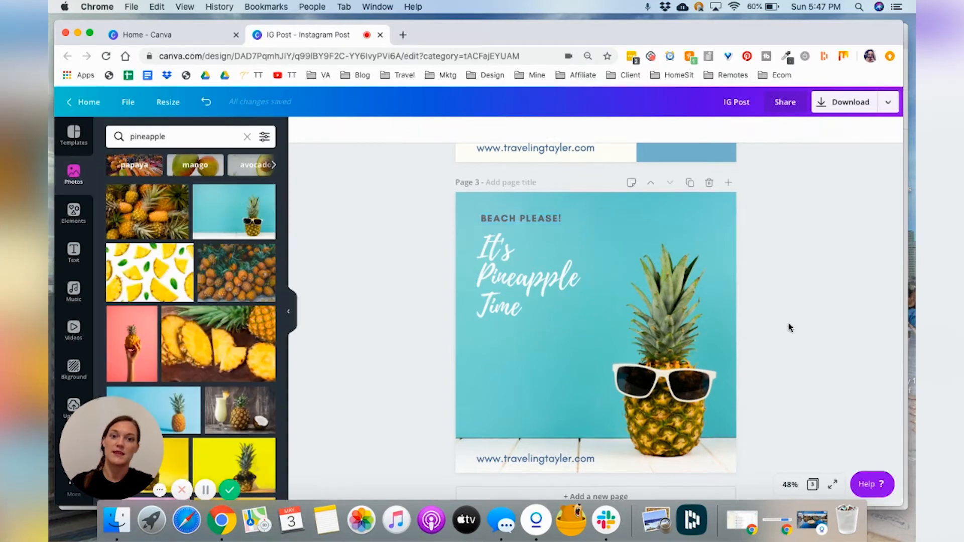
Step: Move the text group on page 3 slightly down
left_click(520, 280)
left_click_drag(520, 280, 523, 307)
left_click(784, 313)
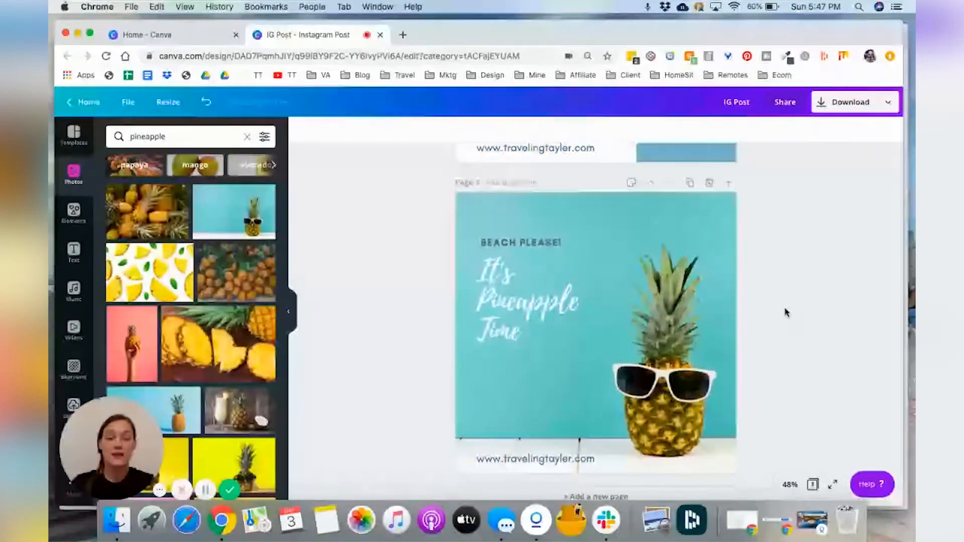
Step: Scroll through all three pages to compare the design variants
scroll(786, 313, "up", 8)
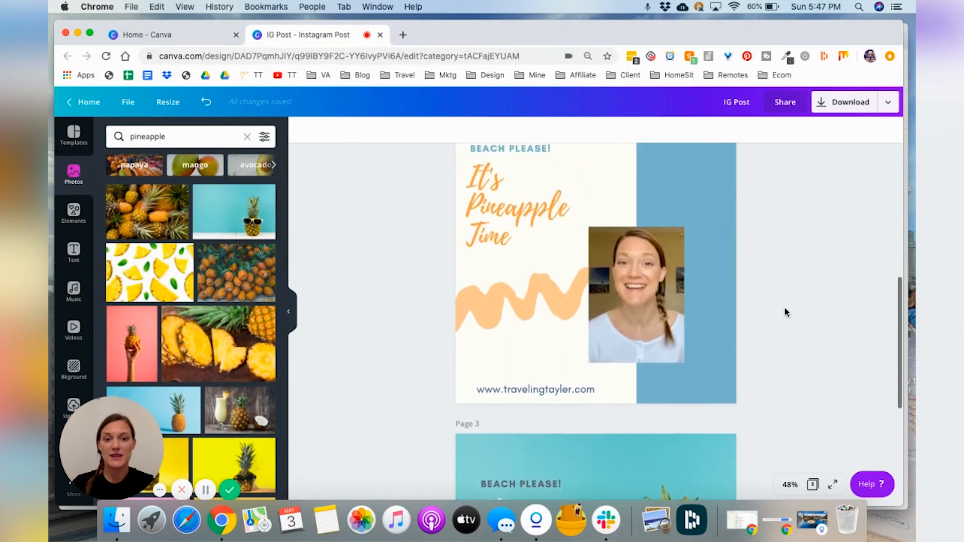
scroll(785, 313, "up", 5)
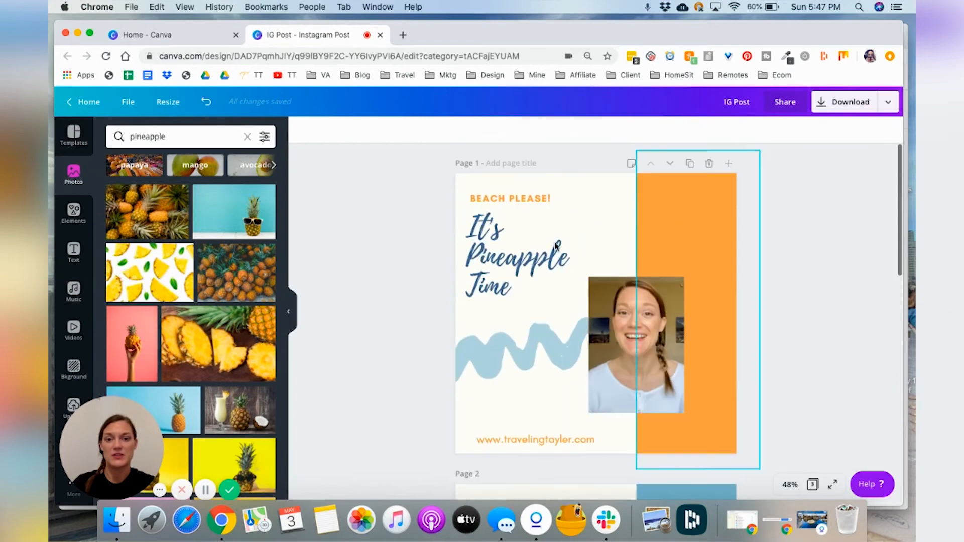
scroll(787, 290, "down", 13)
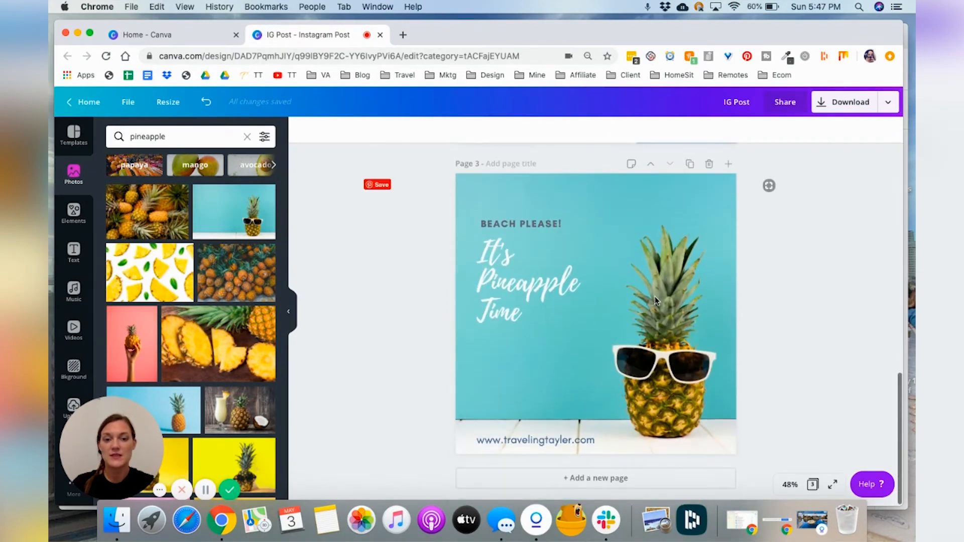
scroll(664, 310, "up", 6)
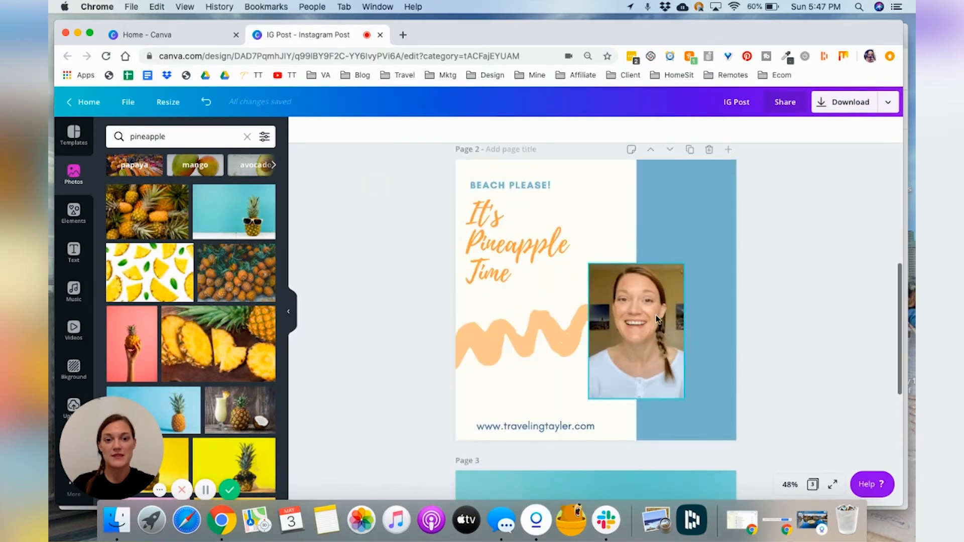
scroll(703, 356, "down", 1)
scroll(702, 356, "down", 6)
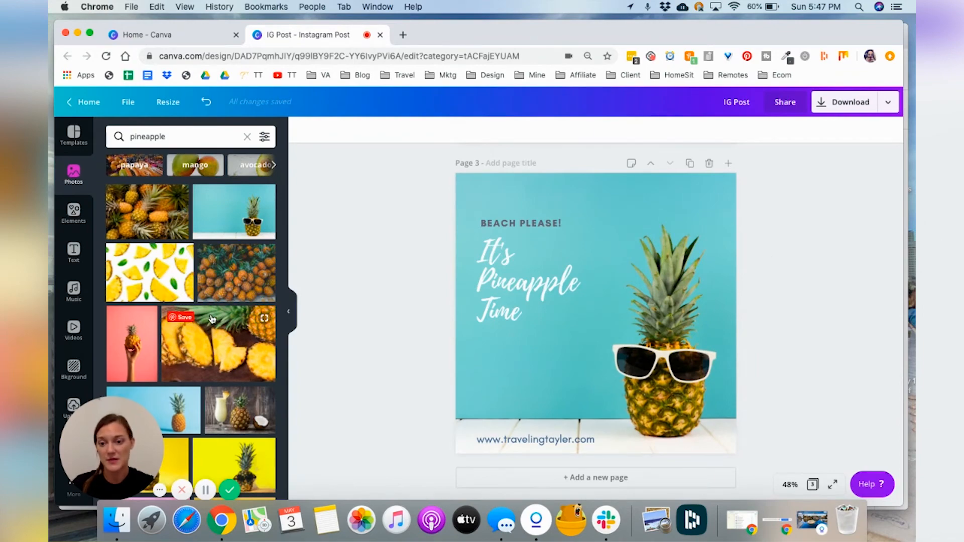
scroll(227, 300, "down", 2)
scroll(228, 300, "up", 2)
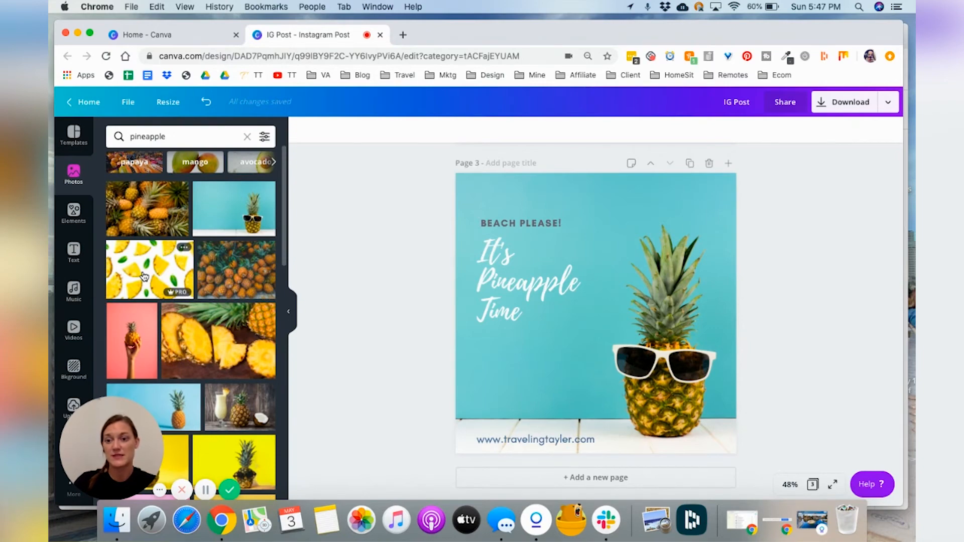
Step: Try the pineapple-slices photo as page 3's background, then drag it back out
left_click_drag(143, 276, 459, 258)
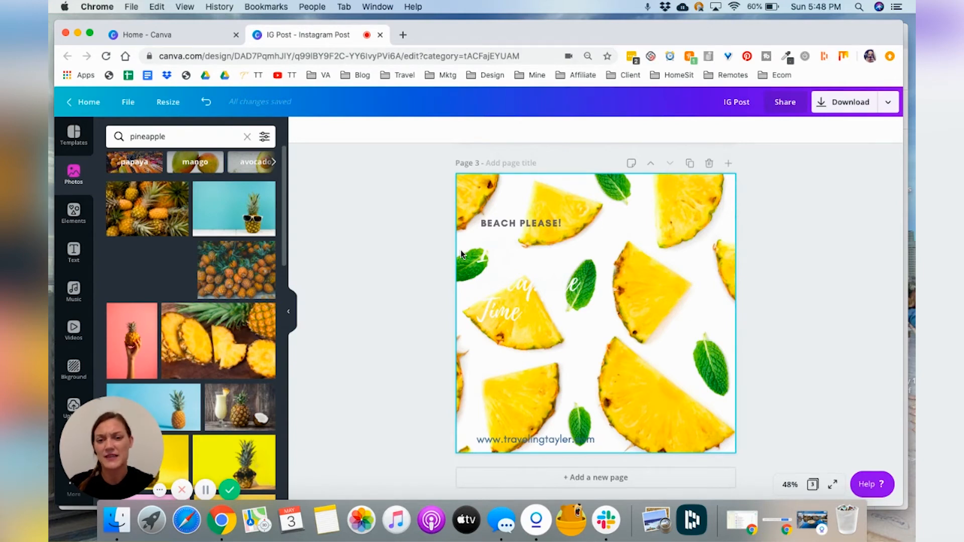
left_click_drag(460, 249, 192, 273)
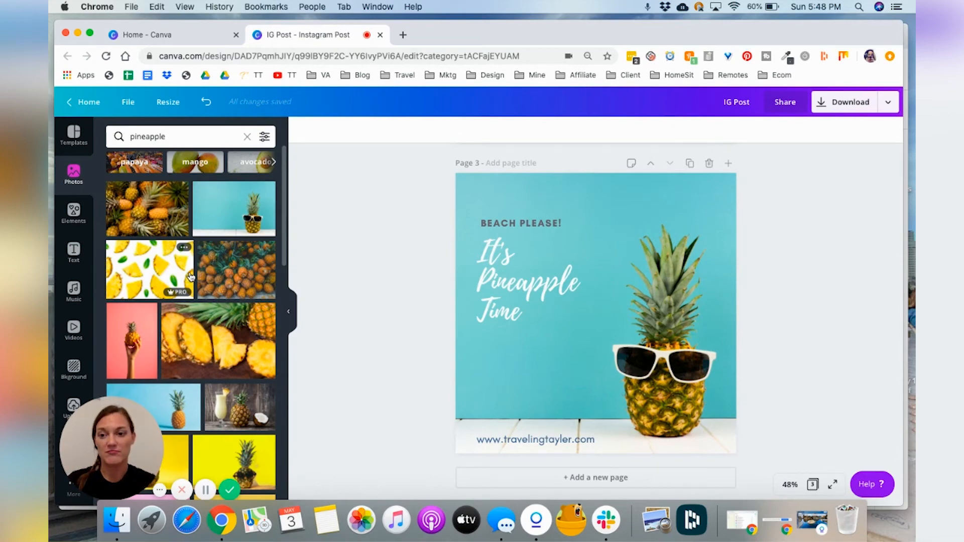
Step: Scroll between pages 2 and 3 to review the finished variants
scroll(220, 350, "down", 5)
scroll(220, 350, "up", 6)
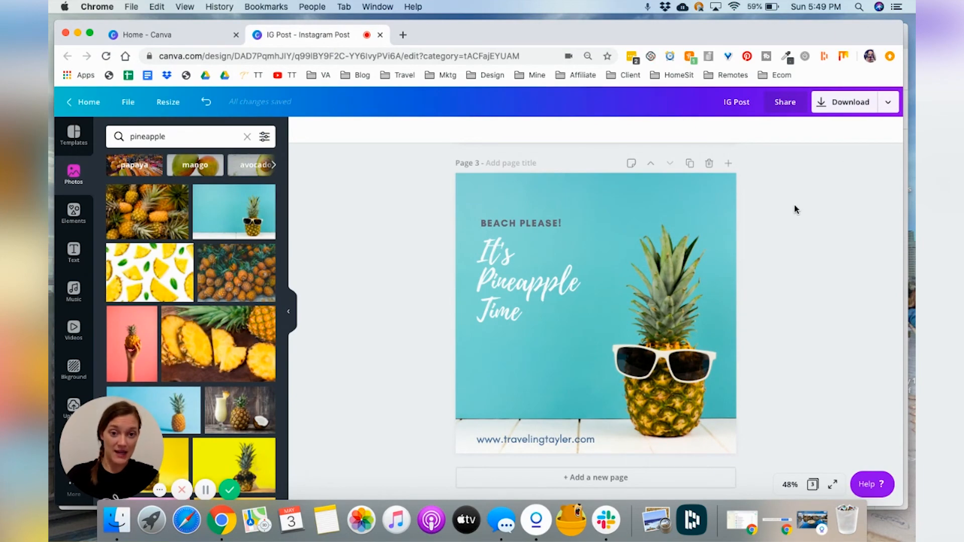
scroll(795, 209, "up", 5)
scroll(795, 209, "up", 2)
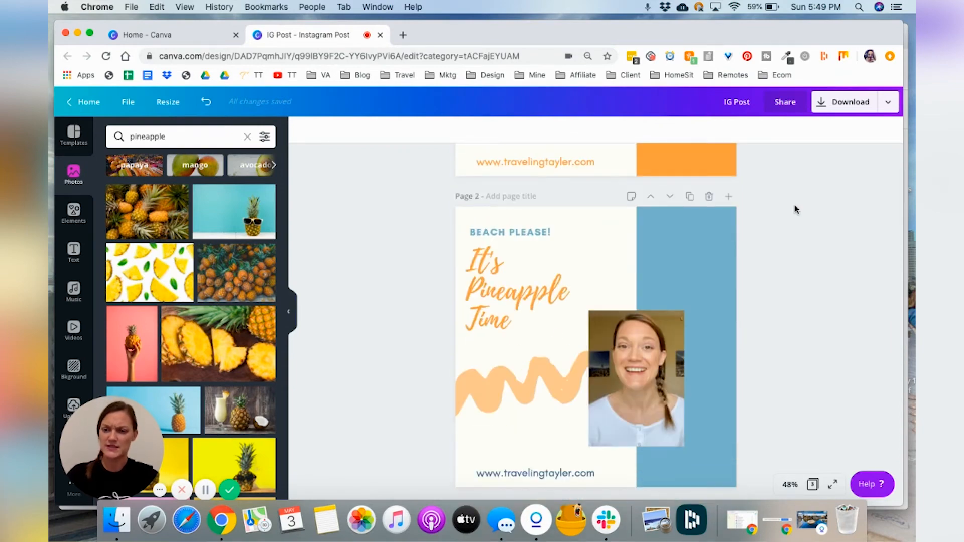
scroll(795, 209, "down", 2)
scroll(794, 275, "down", 3)
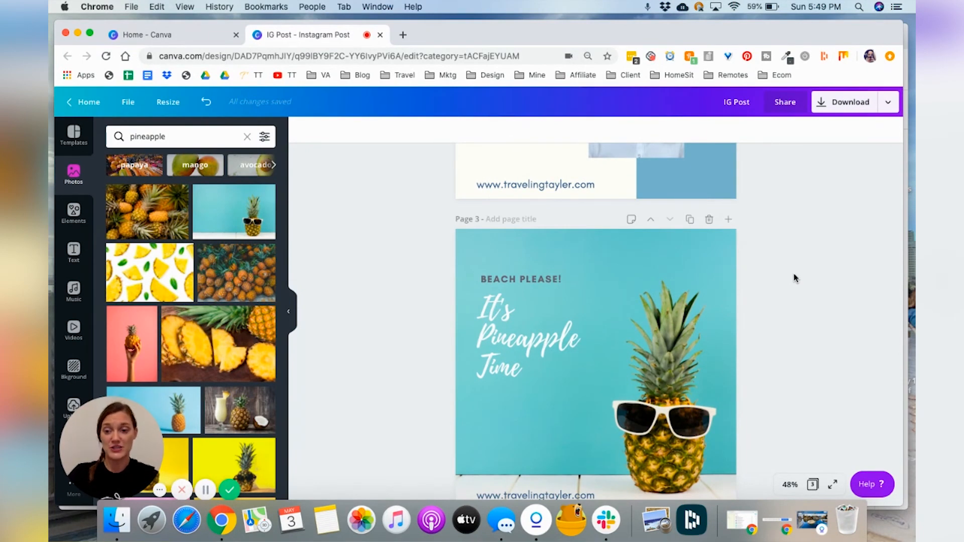
Step: Copy and resize the design into a Pinterest Pin (1000 × 1500 px) format
left_click(170, 102)
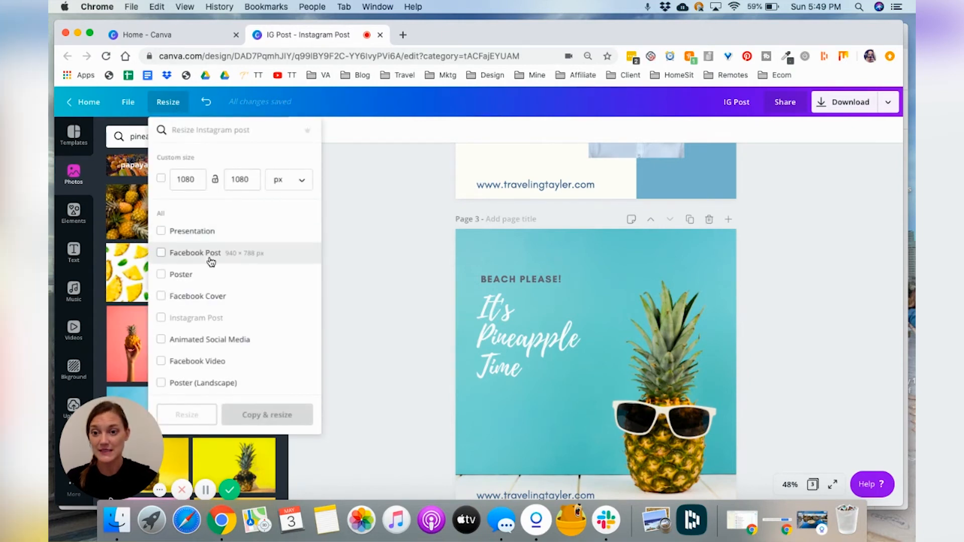
scroll(200, 258, "down", 3)
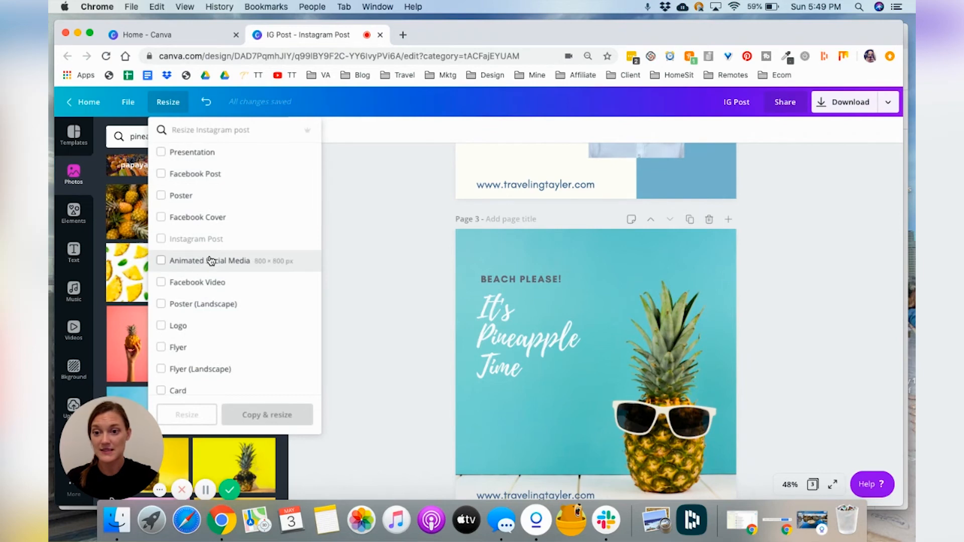
scroll(211, 260, "down", 2)
scroll(211, 260, "down", 7)
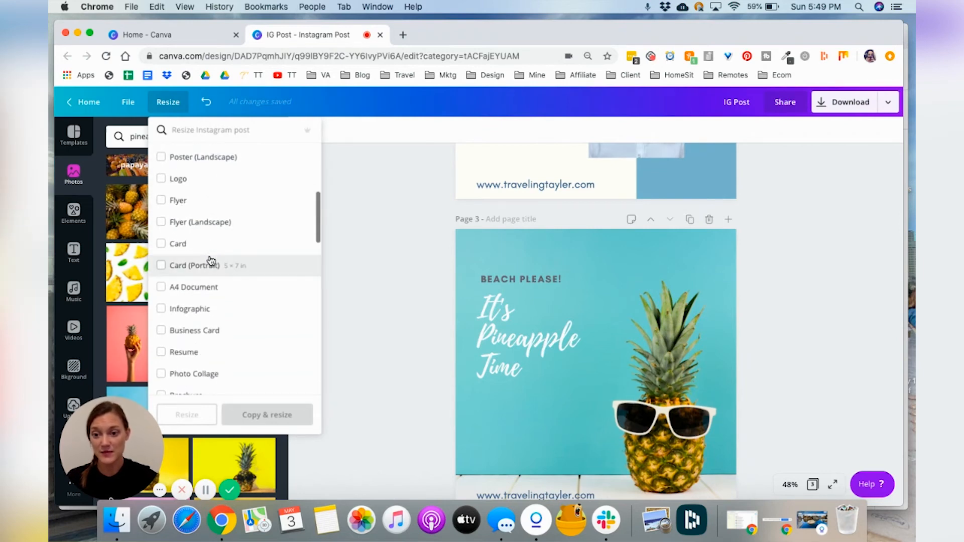
scroll(210, 266, "down", 10)
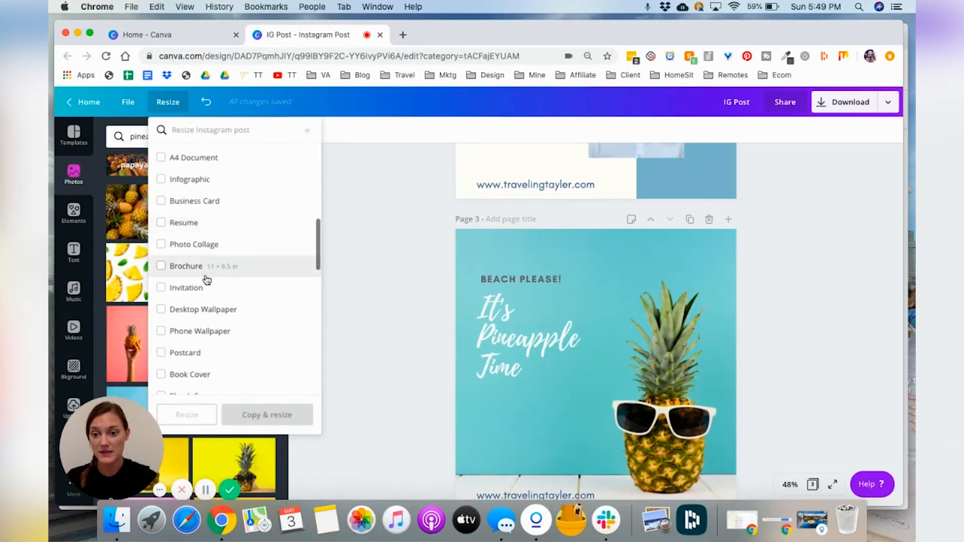
scroll(207, 280, "down", 8)
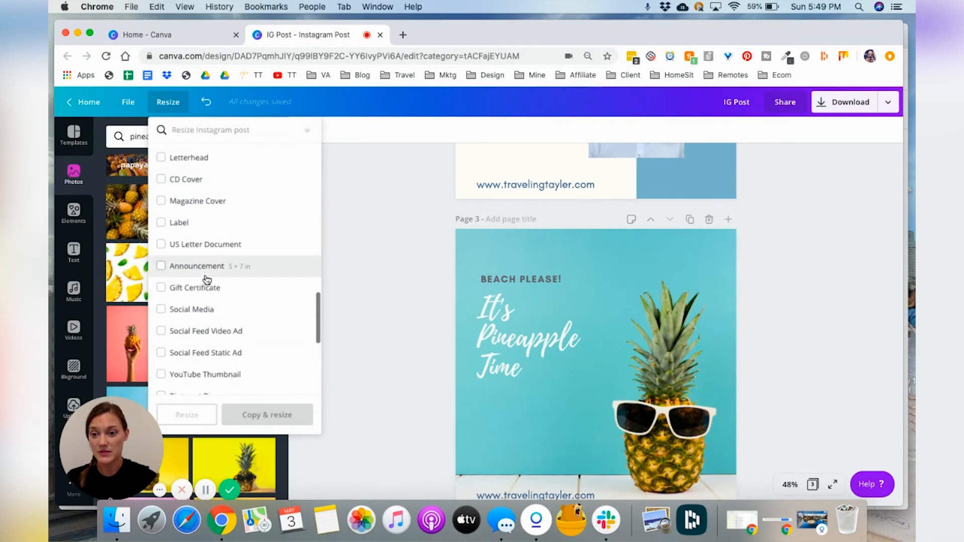
scroll(207, 279, "down", 5)
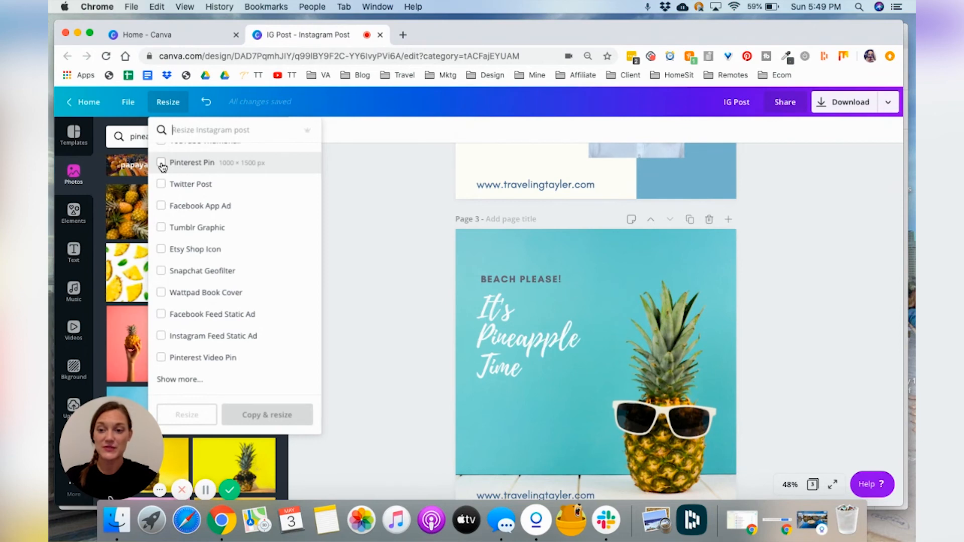
left_click(161, 163)
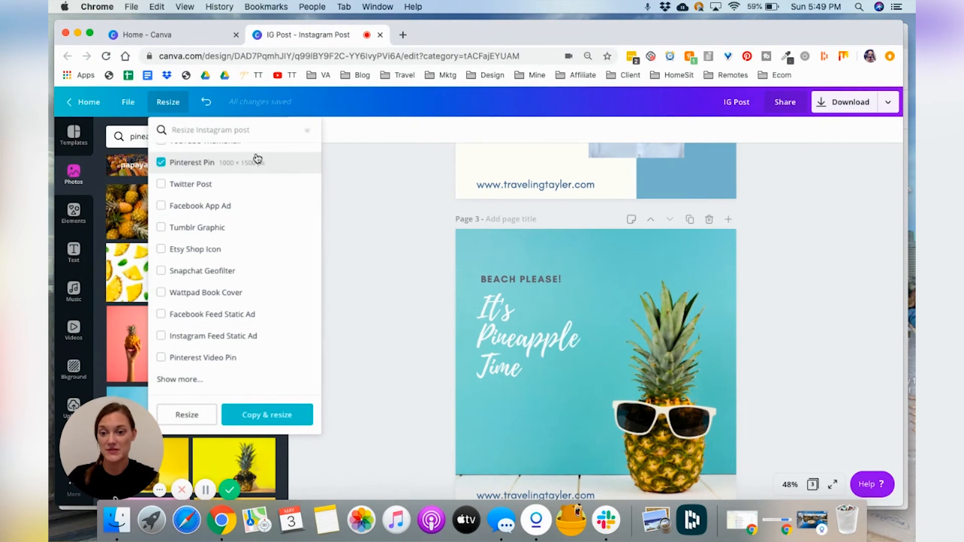
left_click(263, 421)
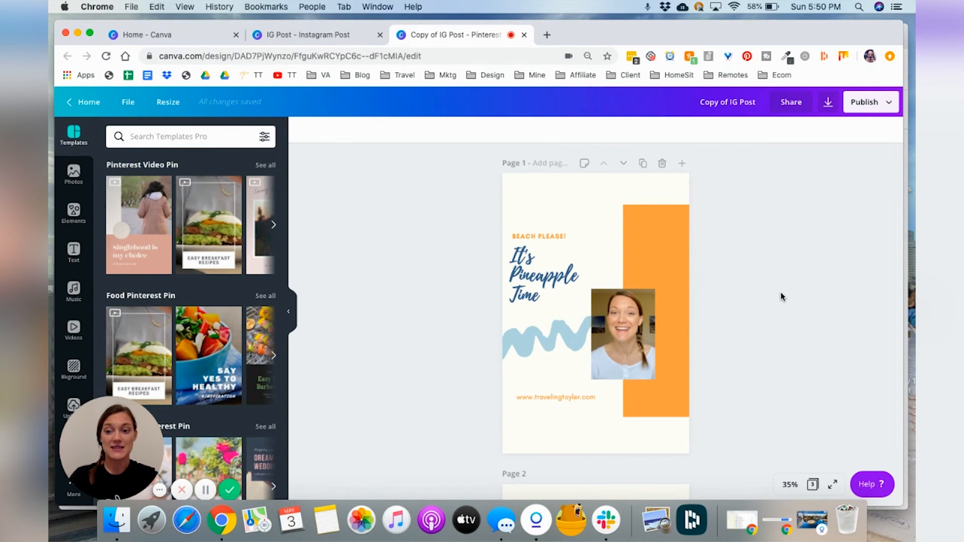
Step: On page 3 of the Pinterest copy, enlarge the headline text group and move it up toward the top
scroll(781, 297, "down", 9)
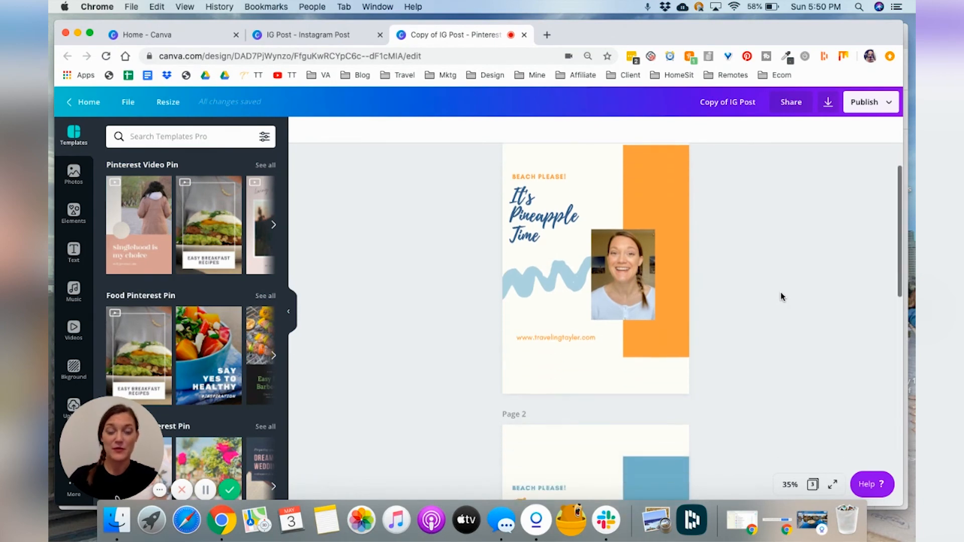
scroll(780, 296, "down", 4)
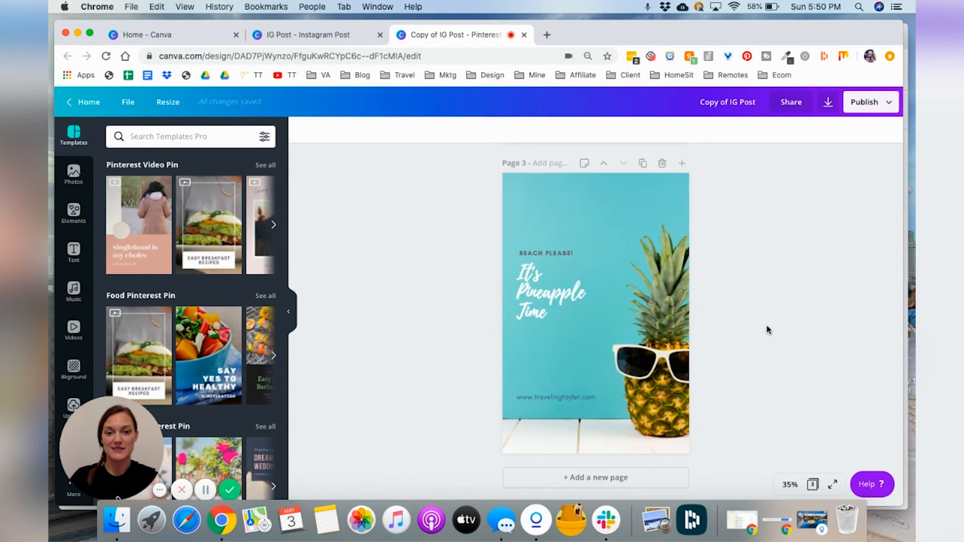
left_click(556, 284)
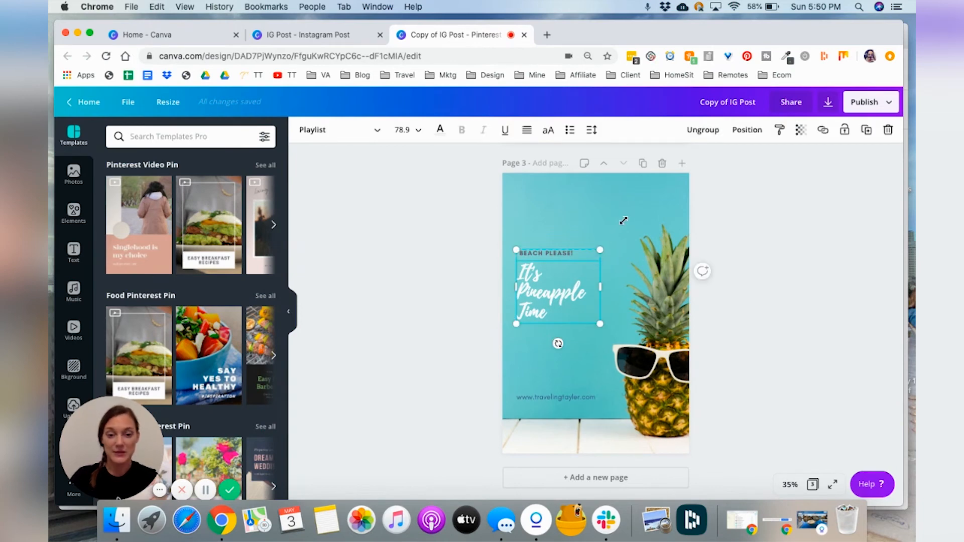
left_click_drag(624, 220, 638, 198)
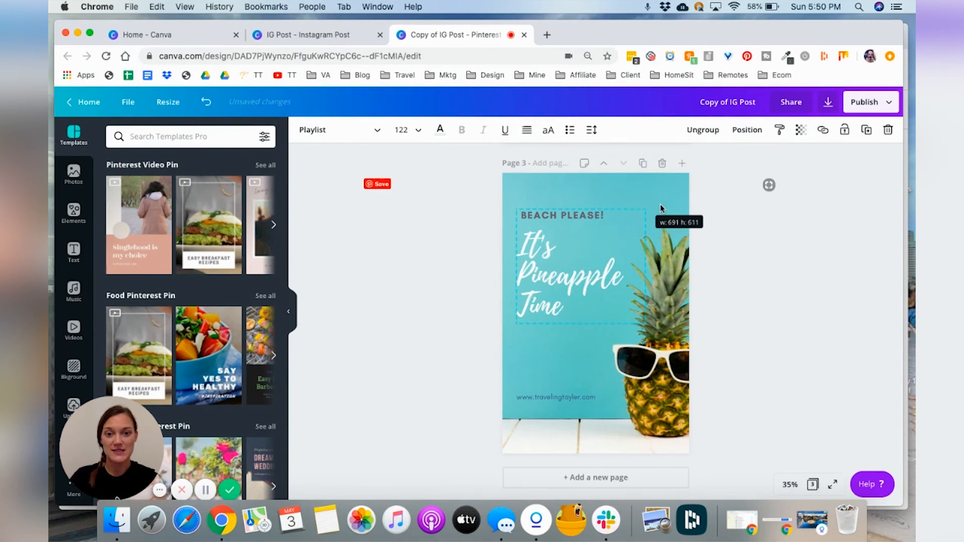
left_click_drag(567, 294, 567, 277)
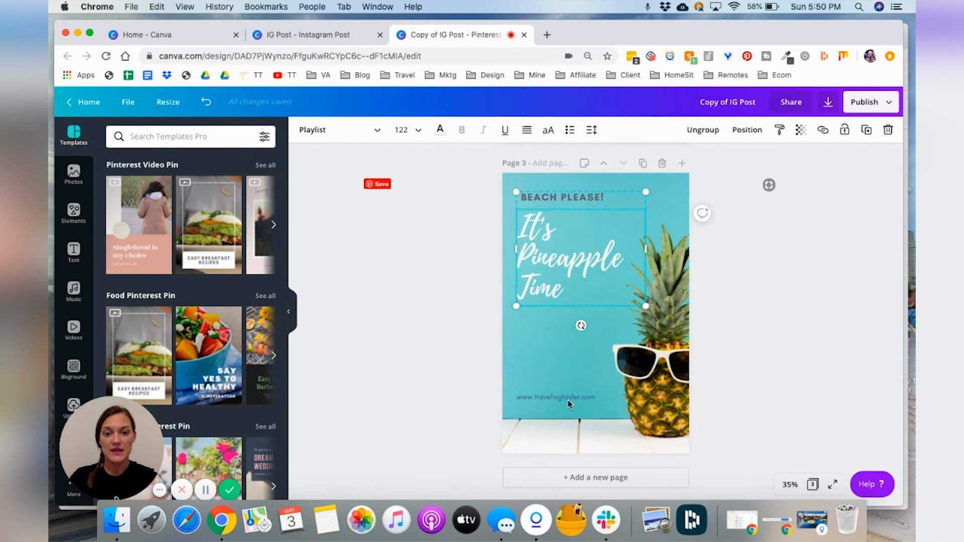
Step: Widen the website text on page 3 and move it down to the bottom edge
left_click(569, 404)
left_click_drag(511, 386, 480, 363)
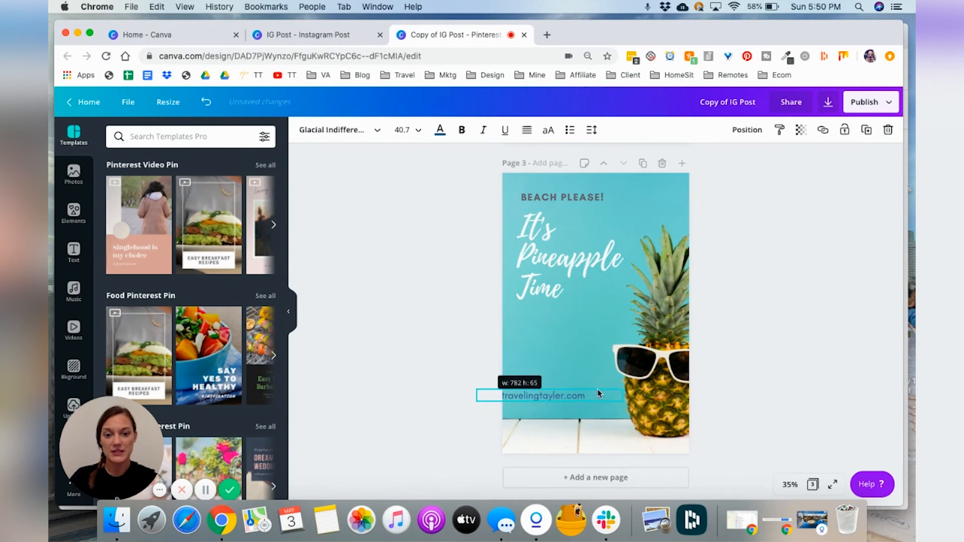
left_click_drag(619, 400, 629, 439)
left_click(773, 398)
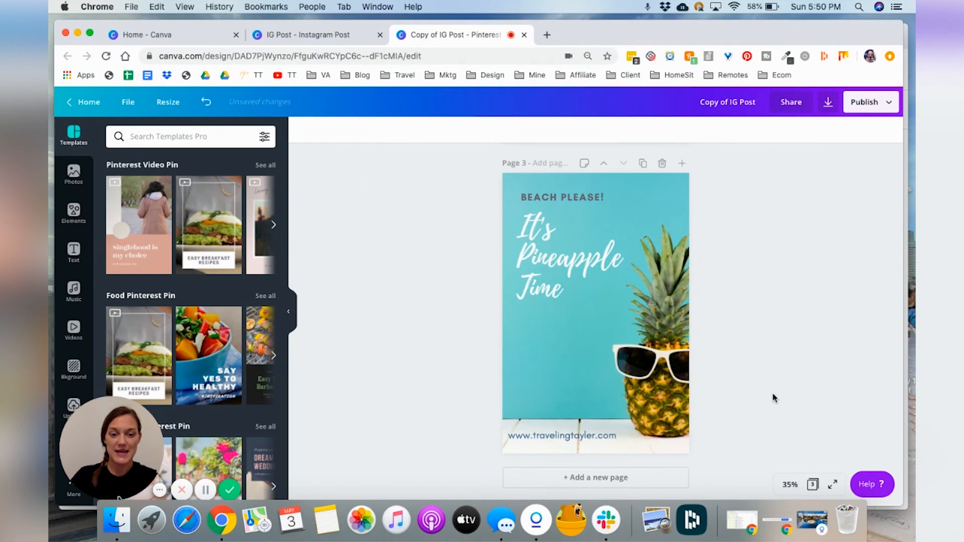
Step: Reposition the pineapple photo inside page 3's background so the pineapple shifts left
double_click(657, 368)
left_click_drag(658, 368, 635, 368)
left_click(800, 348)
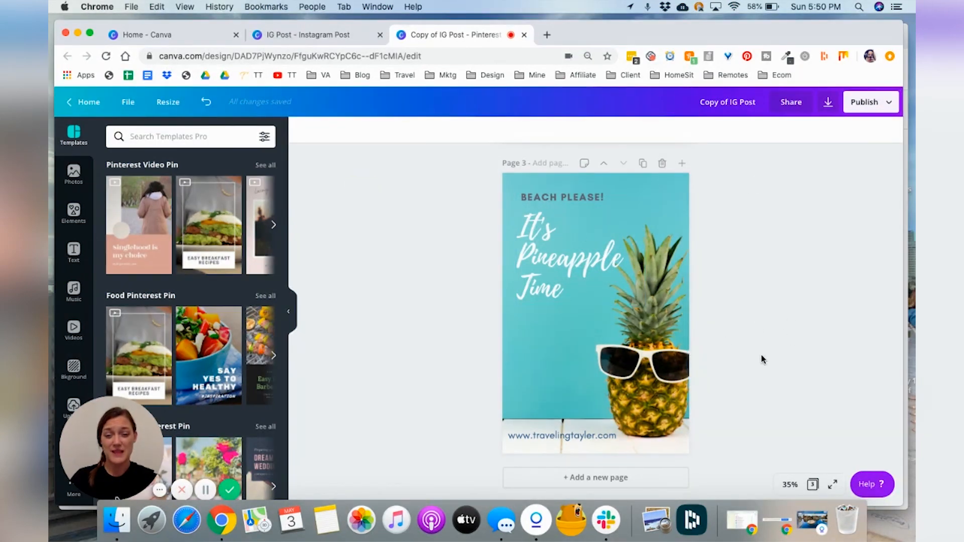
Step: Enlarge page 2's headline text group and move it up toward the top
scroll(761, 354, "up", 6)
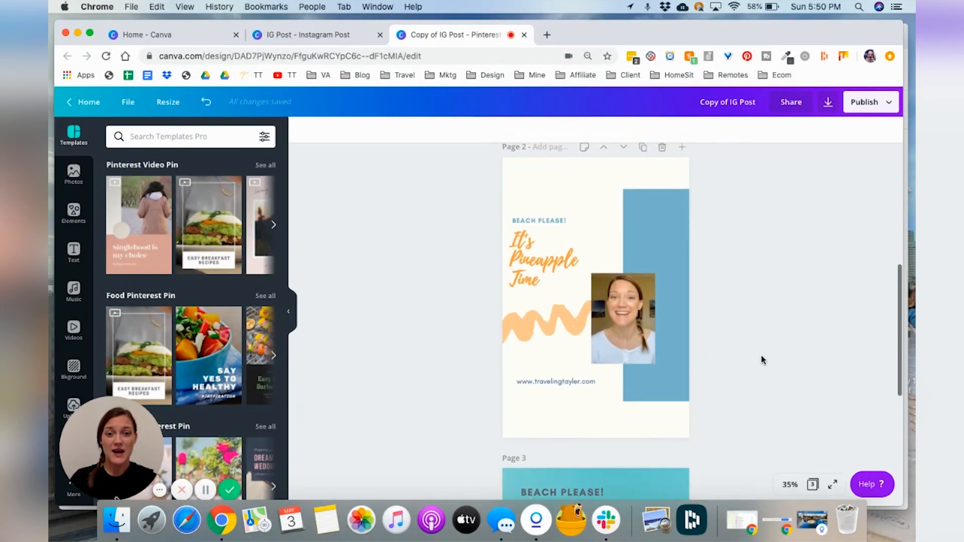
left_click(584, 223)
left_click_drag(606, 200, 623, 190)
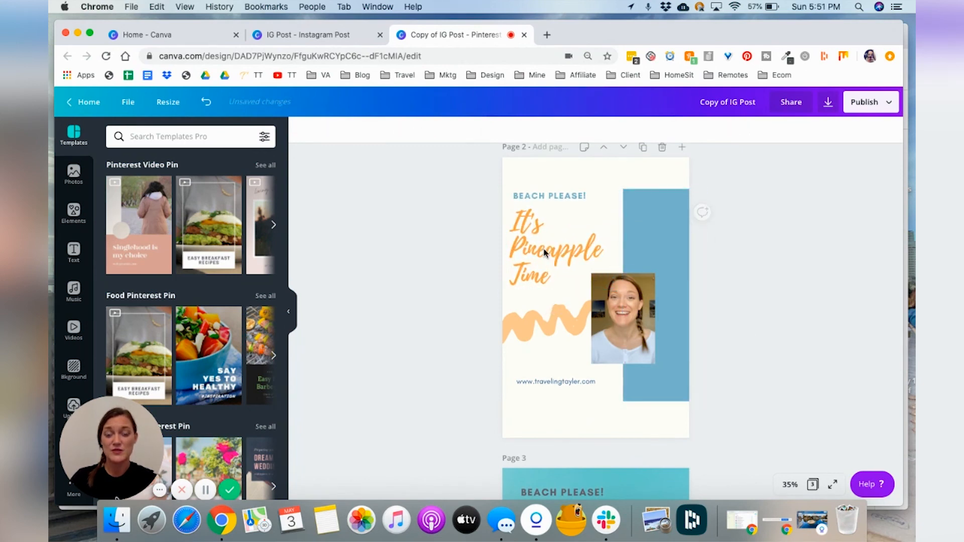
mouse_move(544, 251)
left_mouse_down()
mouse_move(548, 223)
mouse_move(544, 233)
left_mouse_up()
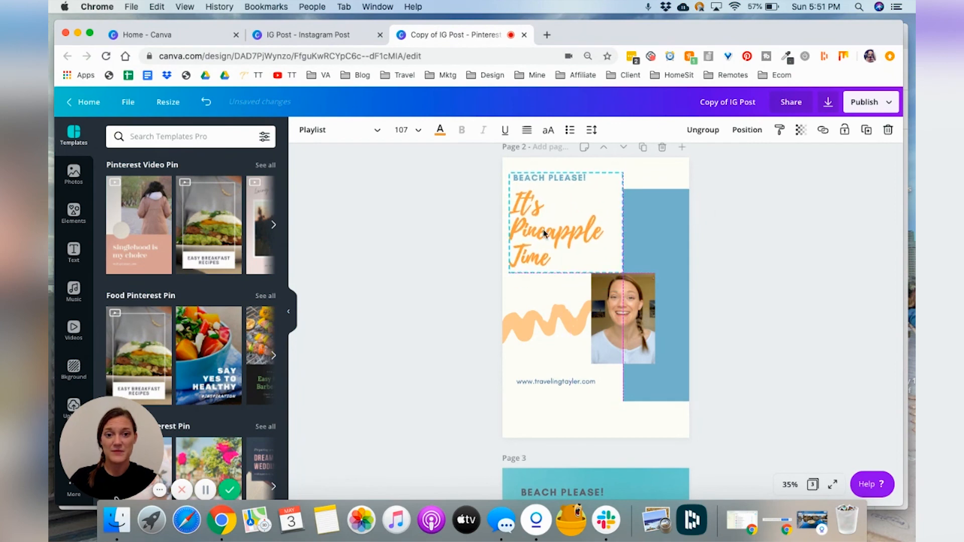
Step: Enlarge the portrait photo on page 2 by extending its top and corner
left_click(633, 289)
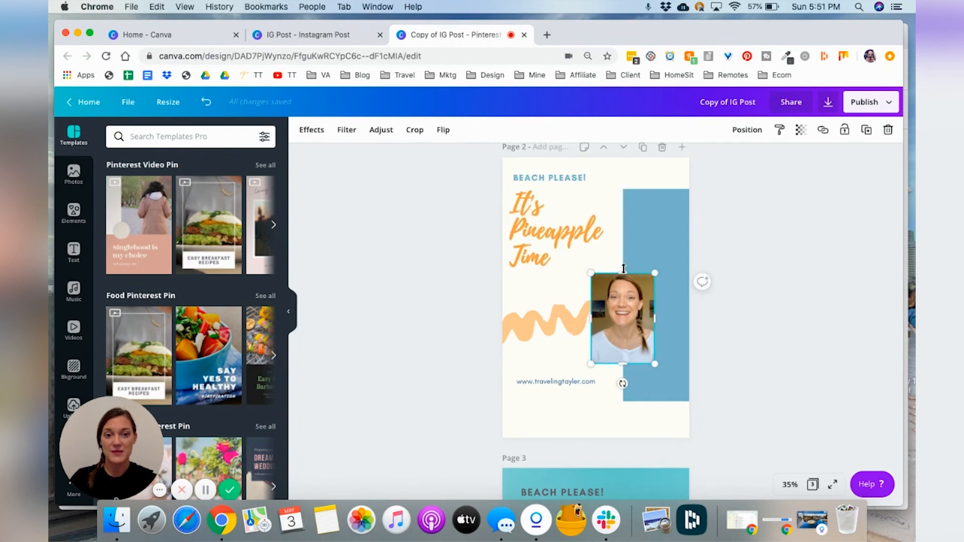
left_click_drag(624, 250, 623, 254)
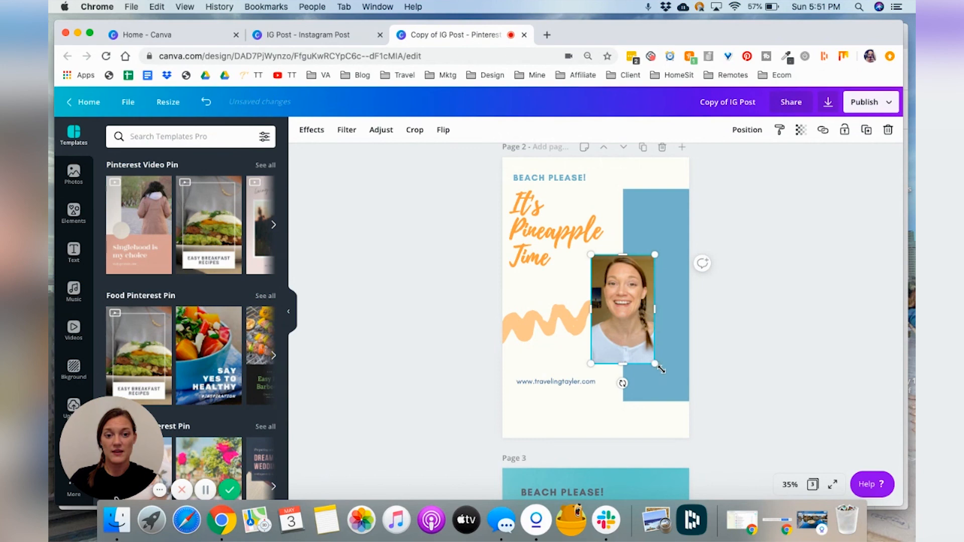
left_click_drag(661, 369, 665, 378)
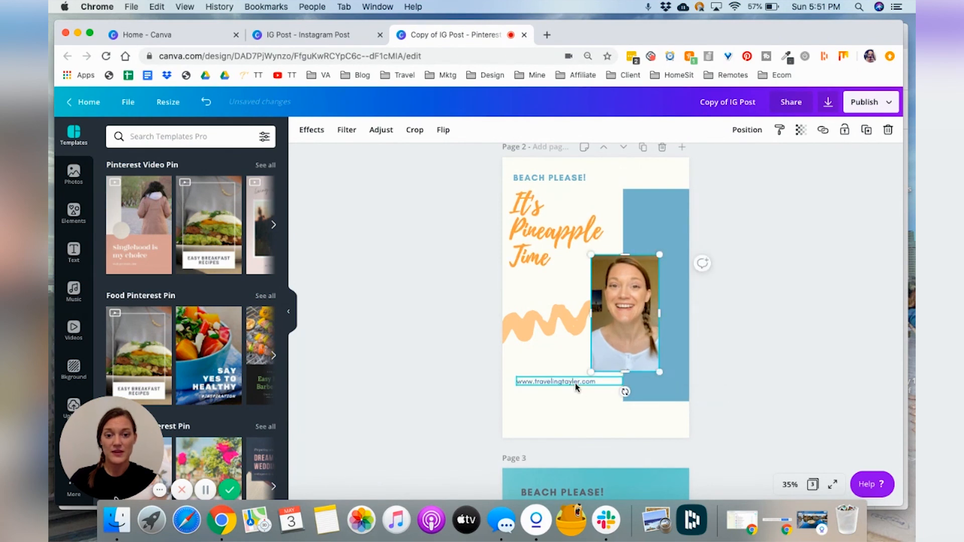
Step: Move page 2's website text lower and stretch the blue bar down to the page's bottom edge
left_click_drag(576, 384, 574, 414)
left_click(667, 401)
left_click_drag(665, 402, 665, 455)
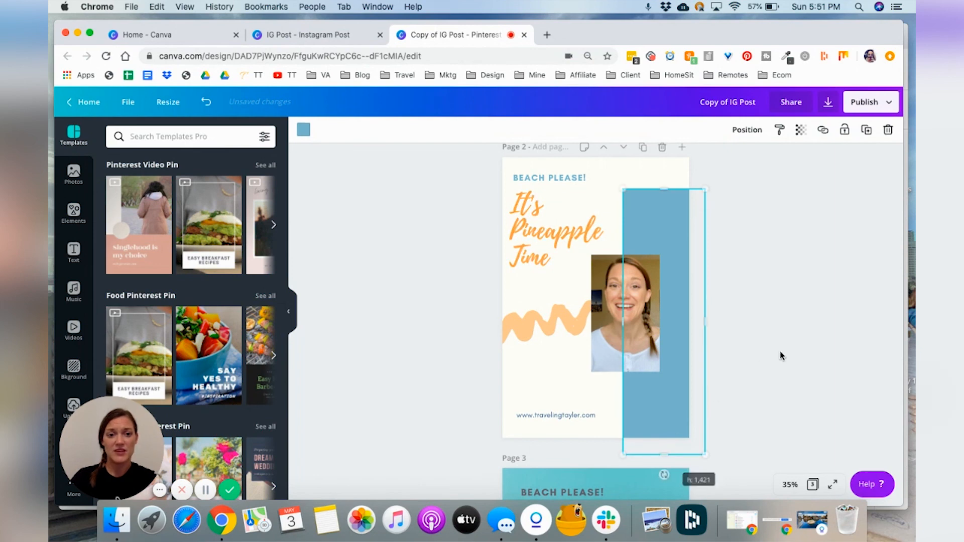
left_click(781, 356)
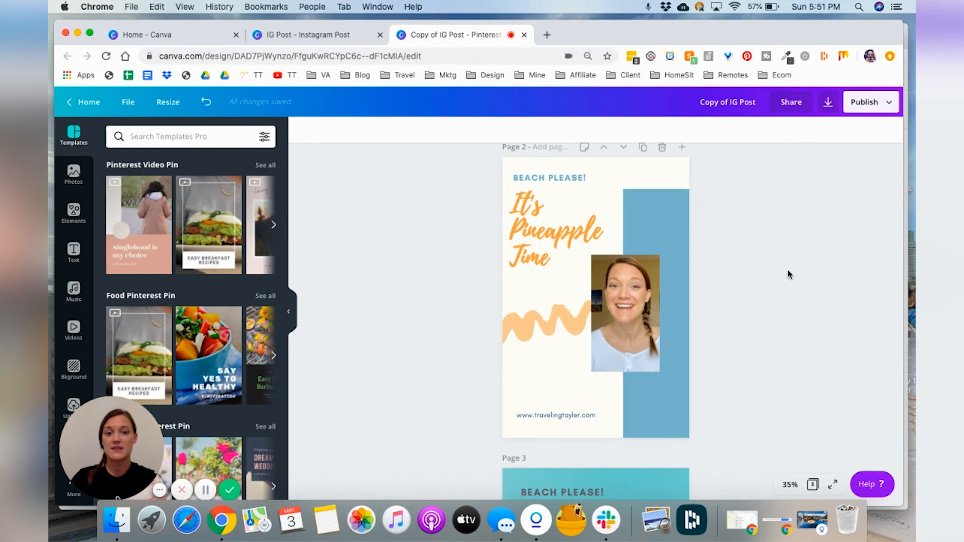
Step: Nudge page 2's headline text group slightly to the right
scroll(789, 274, "up", 2)
left_click(535, 249)
left_click_drag(535, 247, 542, 244)
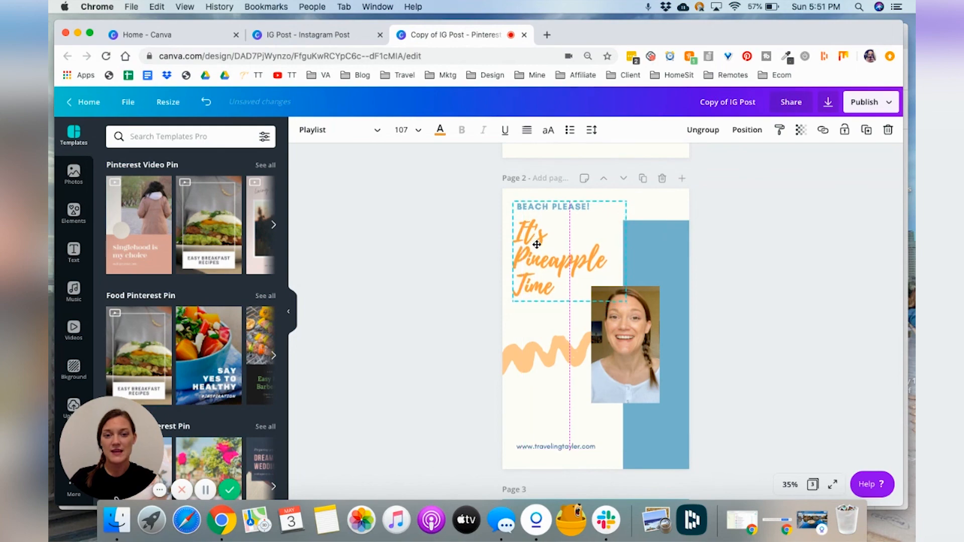
left_click(798, 329)
Step: Move the orange squiggle on page 2 further down toward the website text
left_click(549, 354)
left_click_drag(547, 375, 546, 409)
left_click(764, 322)
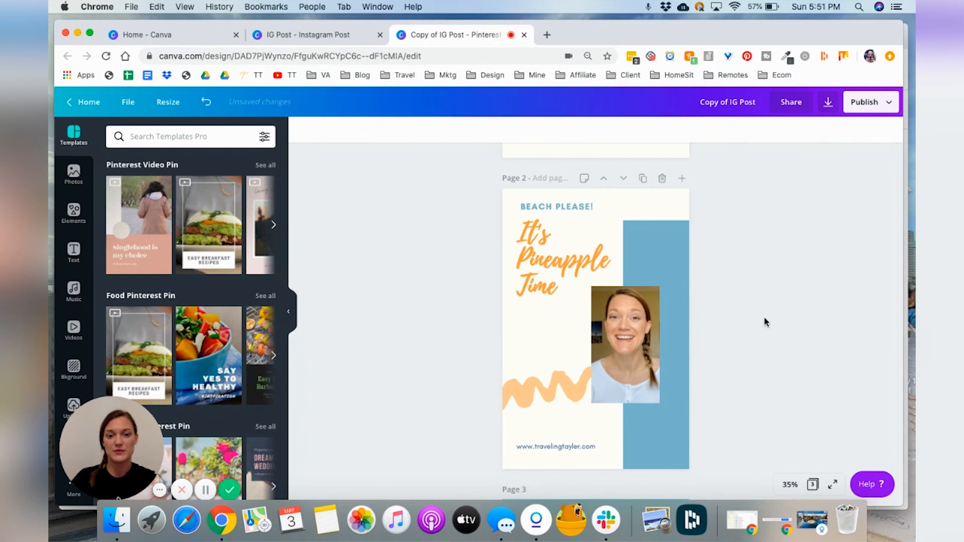
scroll(764, 321, "up", 5)
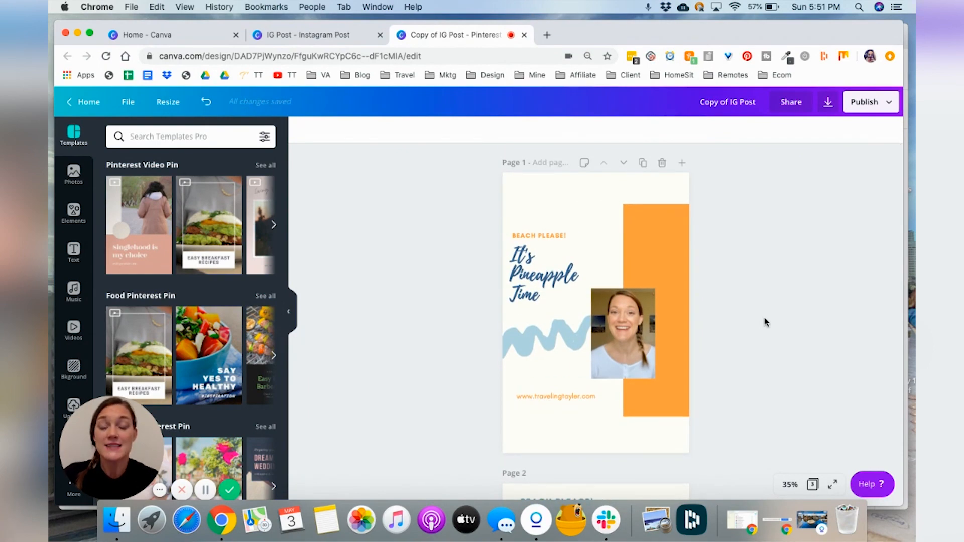